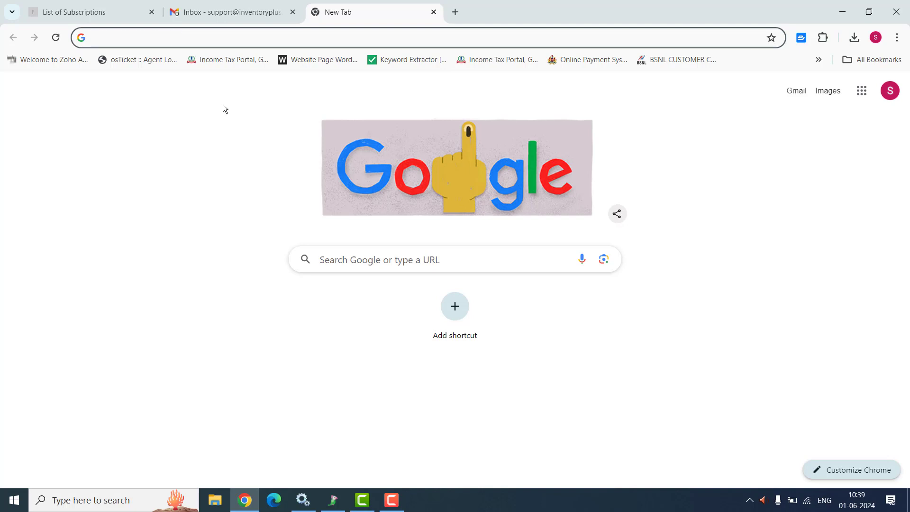
- Start entering the inventoryplus.in web address in Chrome
{"action": "left_click", "coordinate": [109, 36]}
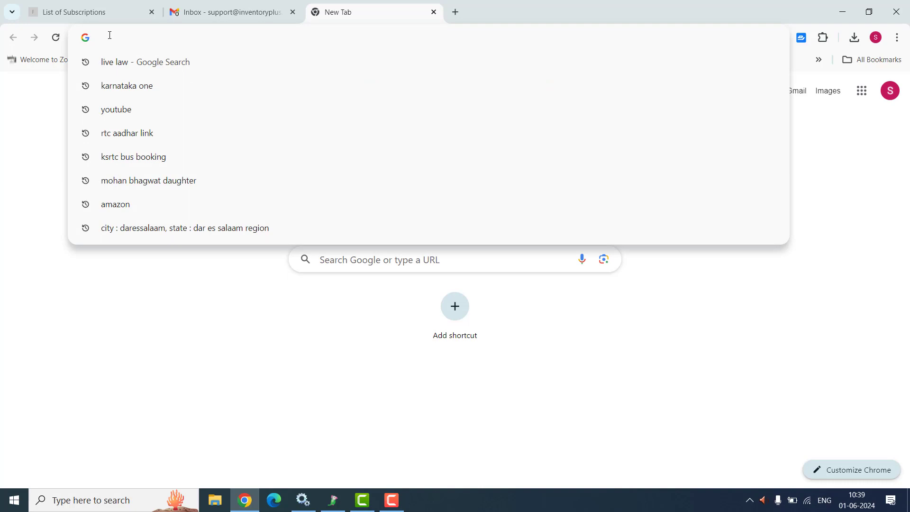
{"action": "type", "text": "inven"}
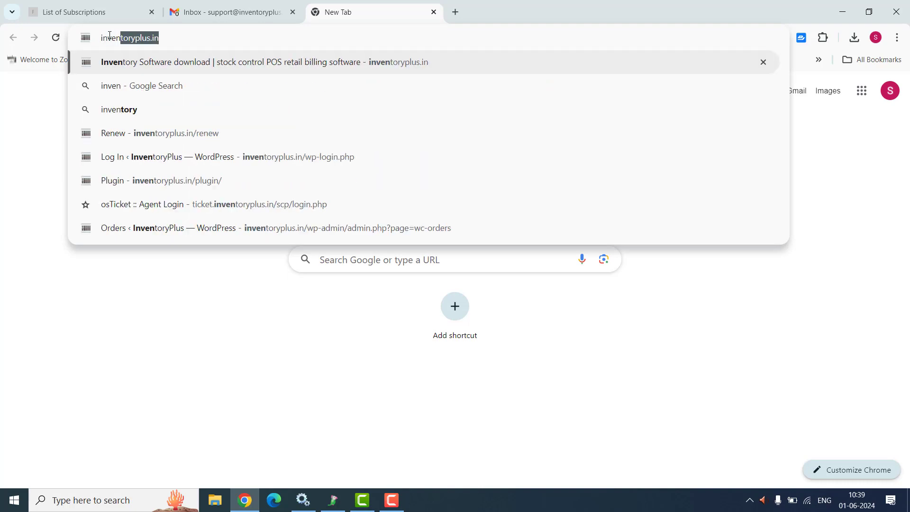
{"action": "type", "text": "toryp"}
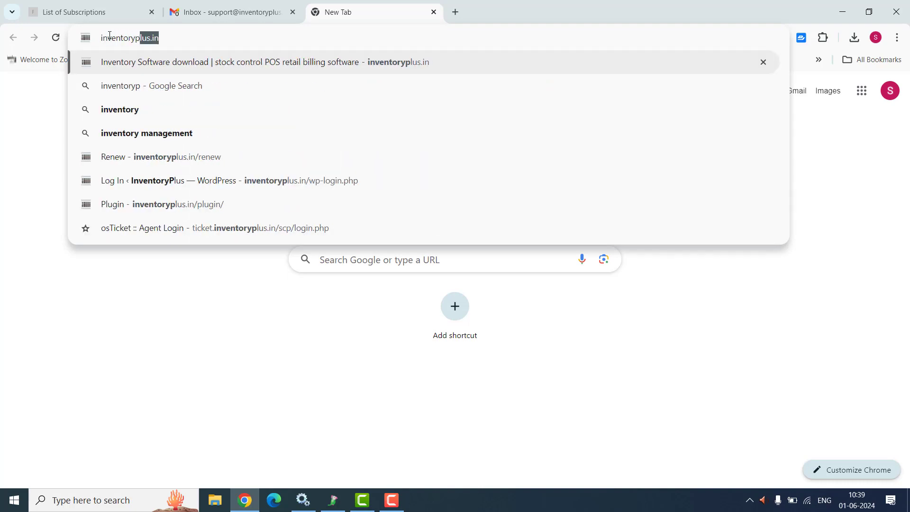
{"action": "type", "text": "lus."}
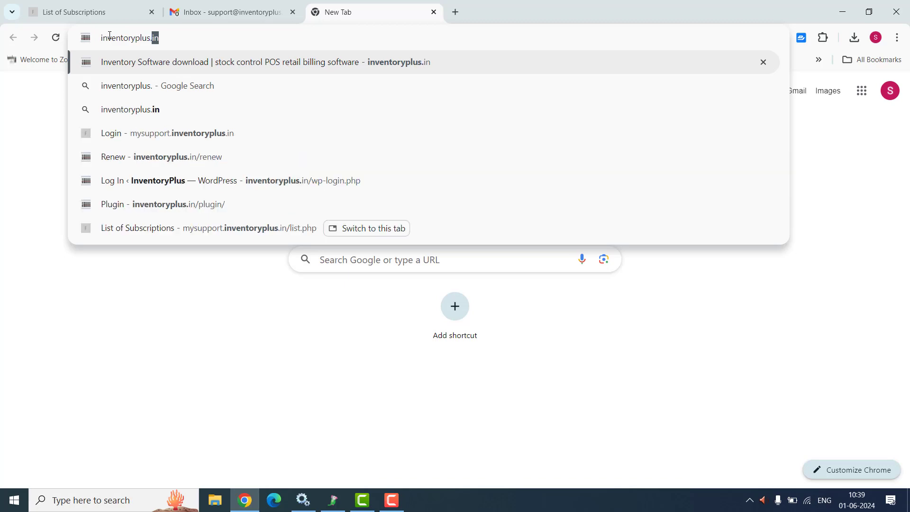
{"action": "type", "text": "in"}
- Load inventoryplus.in, download the Setup (4).exe installer and show it in its folder
{"action": "key", "text": "Return"}
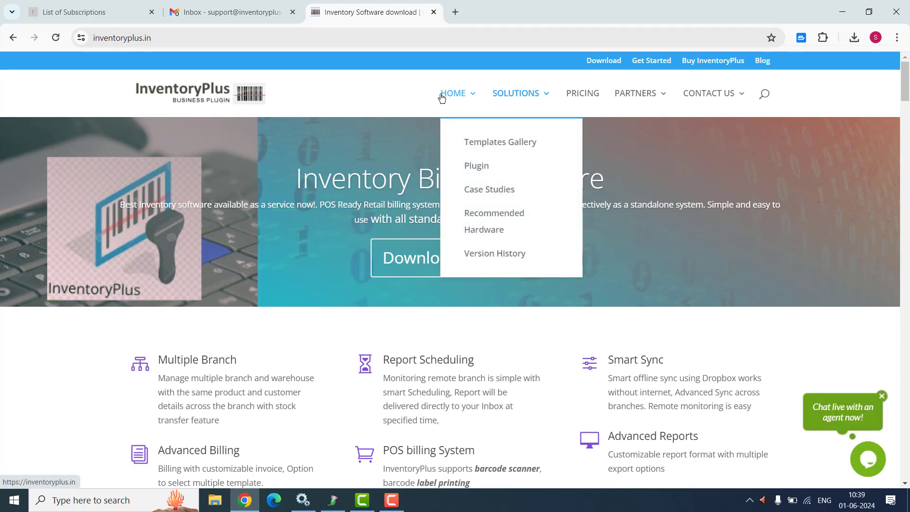
{"action": "mouse_move", "coordinate": [449, 257]}
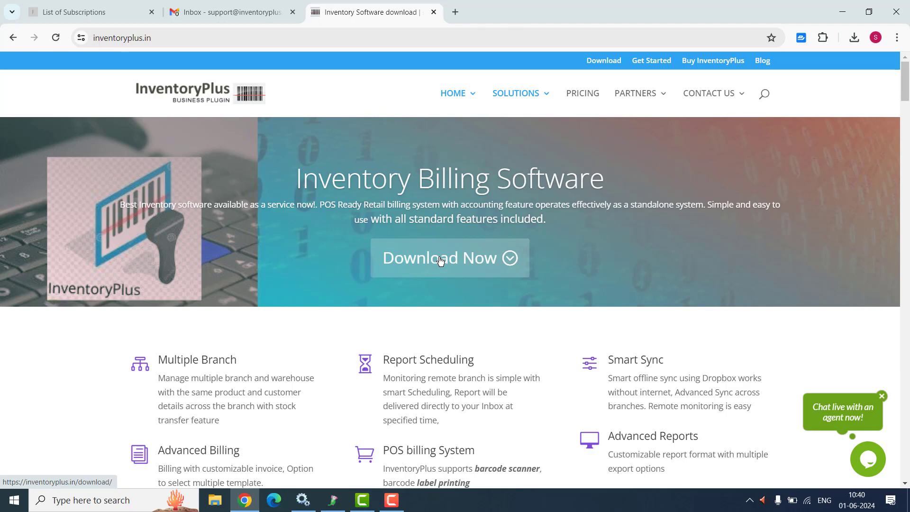
{"action": "left_click", "coordinate": [442, 260]}
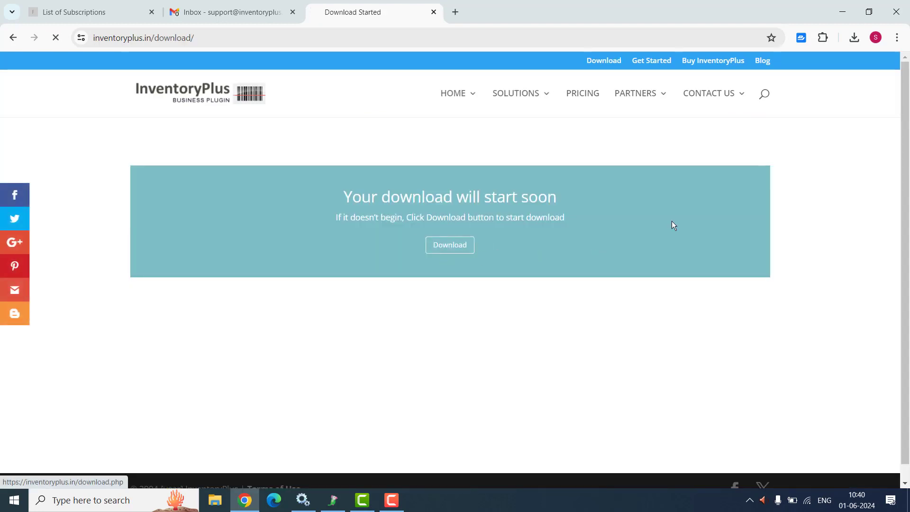
{"action": "left_click", "coordinate": [855, 38]}
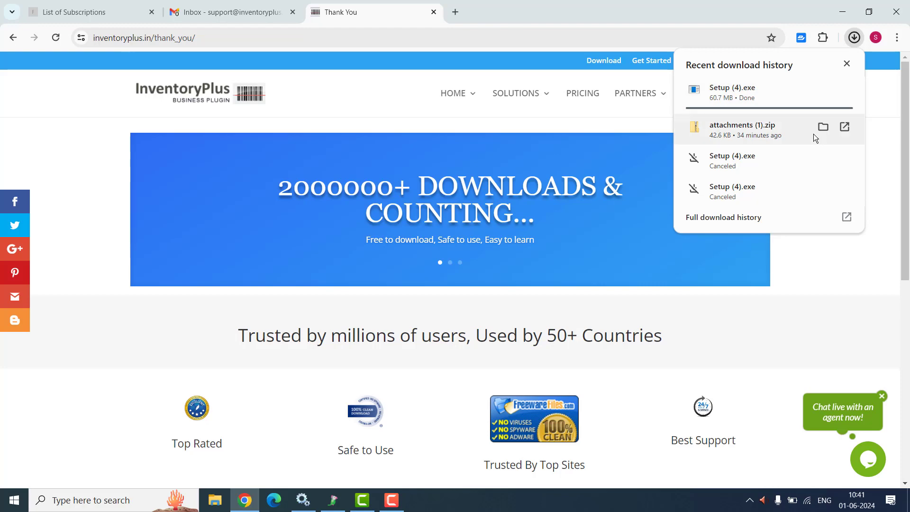
{"action": "mouse_move", "coordinate": [753, 93]}
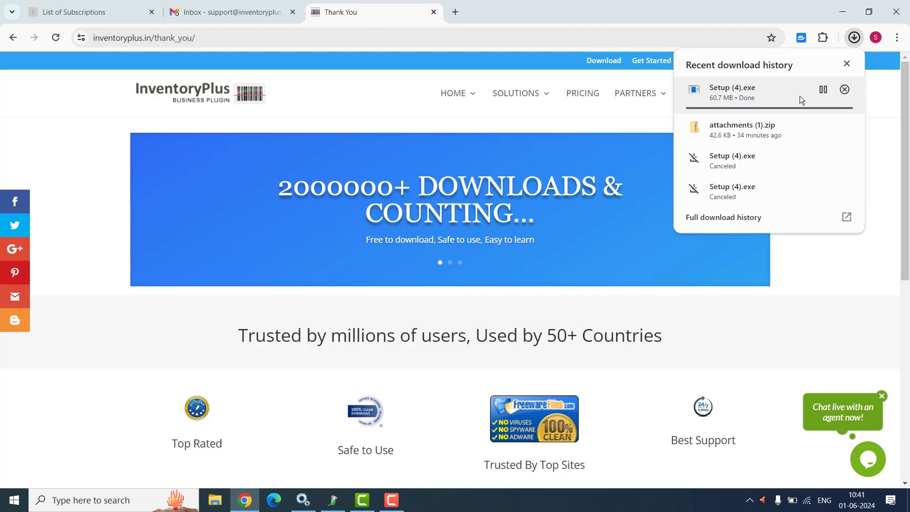
{"action": "left_click", "coordinate": [824, 89]}
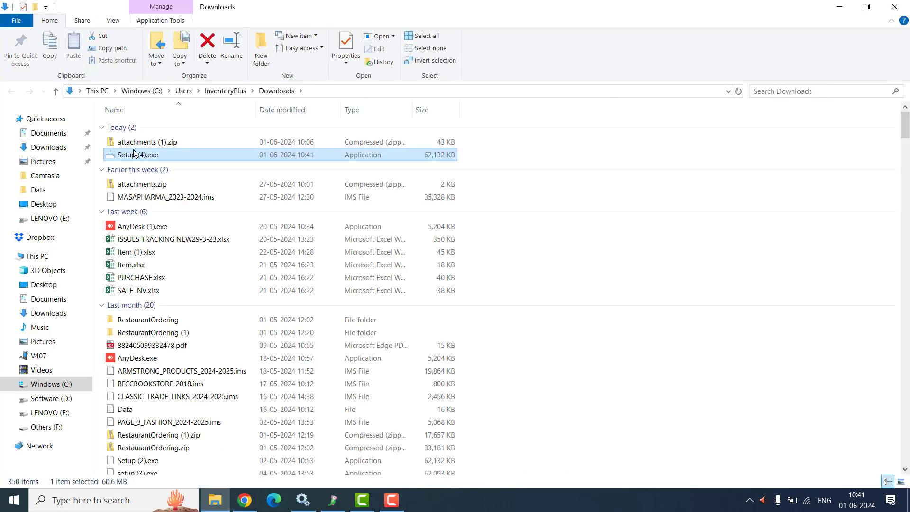
- Unblock Setup (4).exe in its file properties and apply the change
{"action": "right_click", "coordinate": [134, 157]}
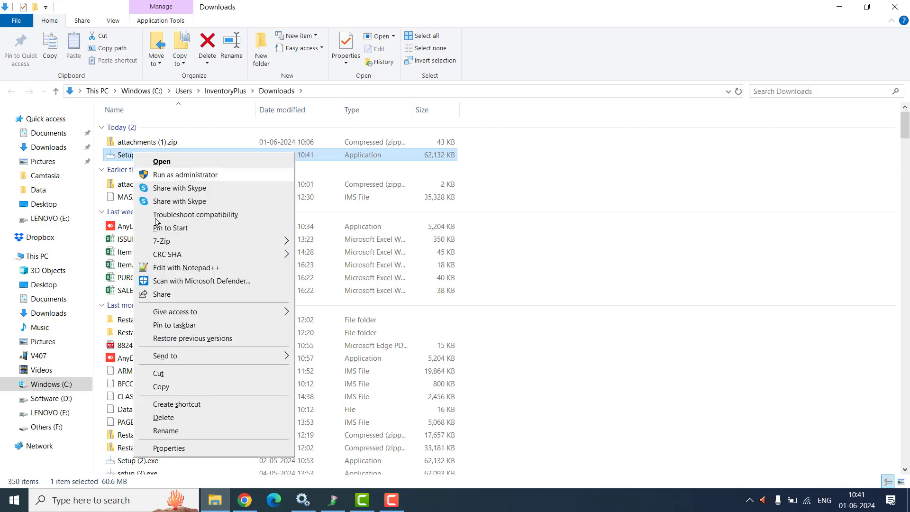
{"action": "left_click", "coordinate": [169, 455]}
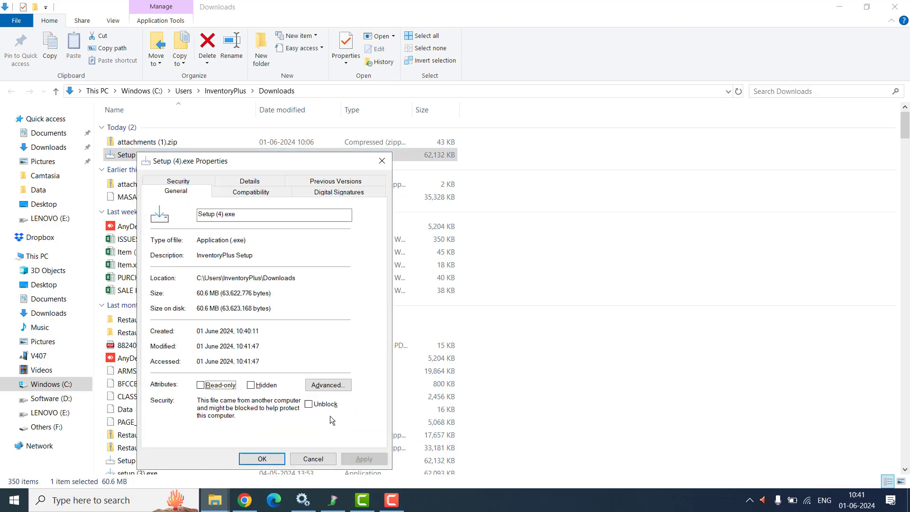
{"action": "left_click", "coordinate": [310, 404]}
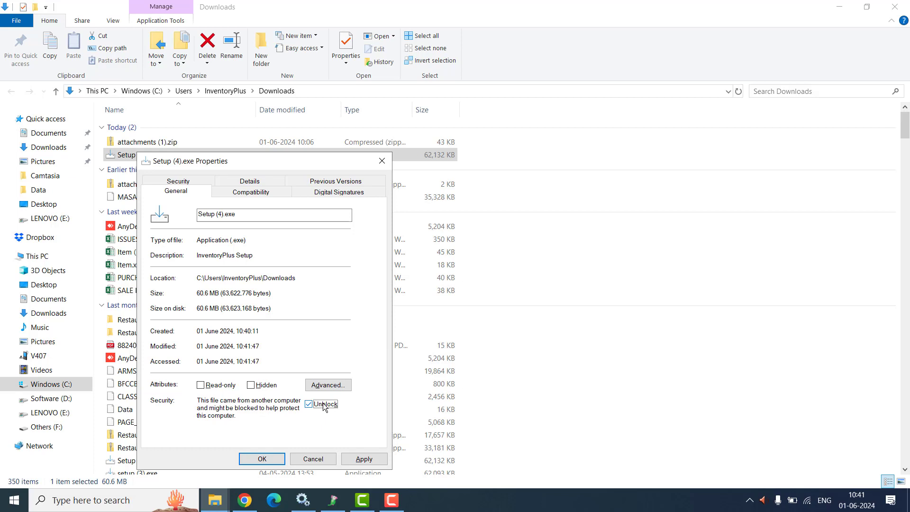
{"action": "left_click", "coordinate": [364, 459]}
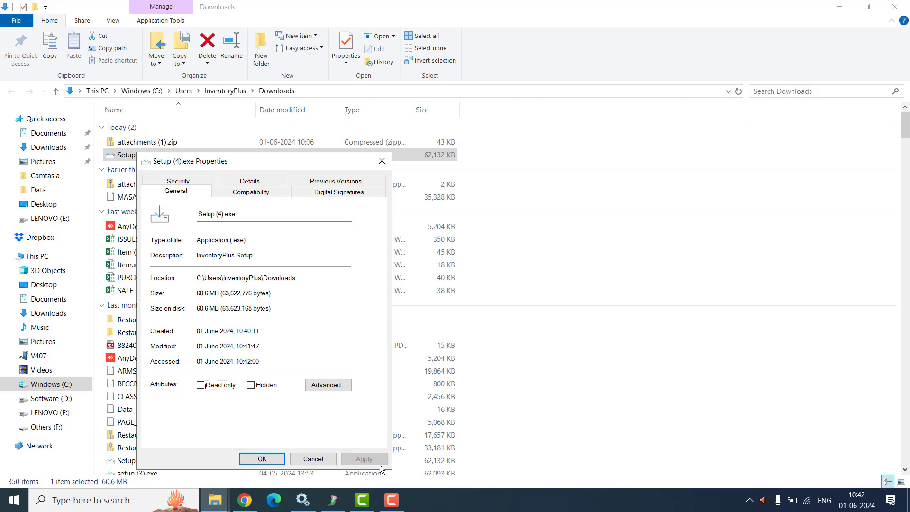
{"action": "left_click", "coordinate": [262, 459]}
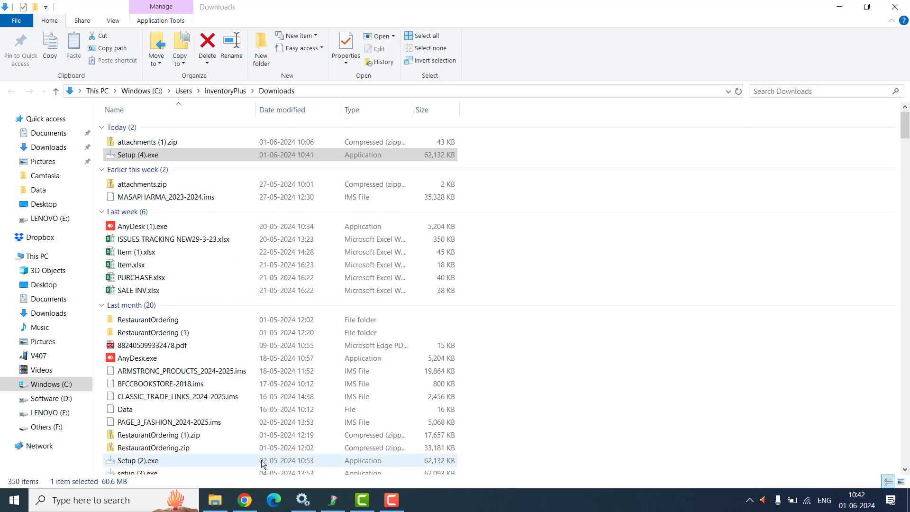
- Run the installer and minimize File Explorer and Chrome to clear the desktop
{"action": "double_click", "coordinate": [144, 159]}
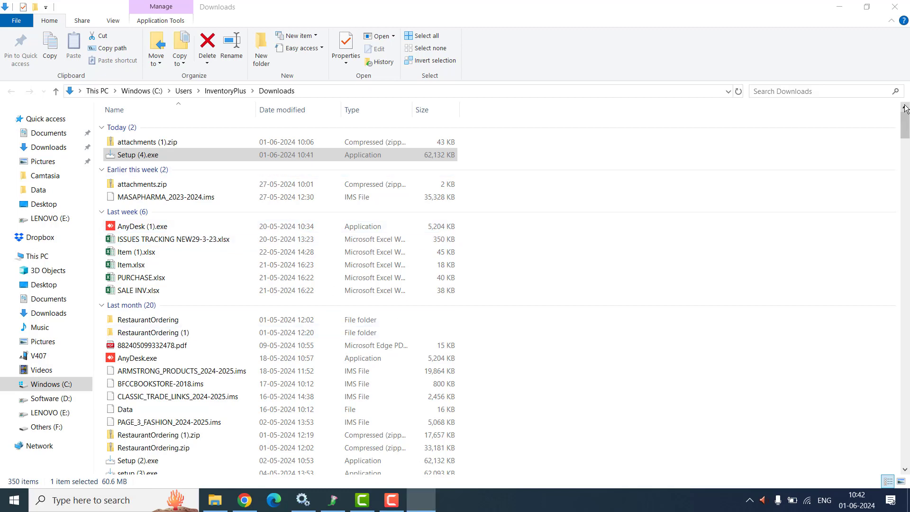
{"action": "left_click", "coordinate": [840, 8]}
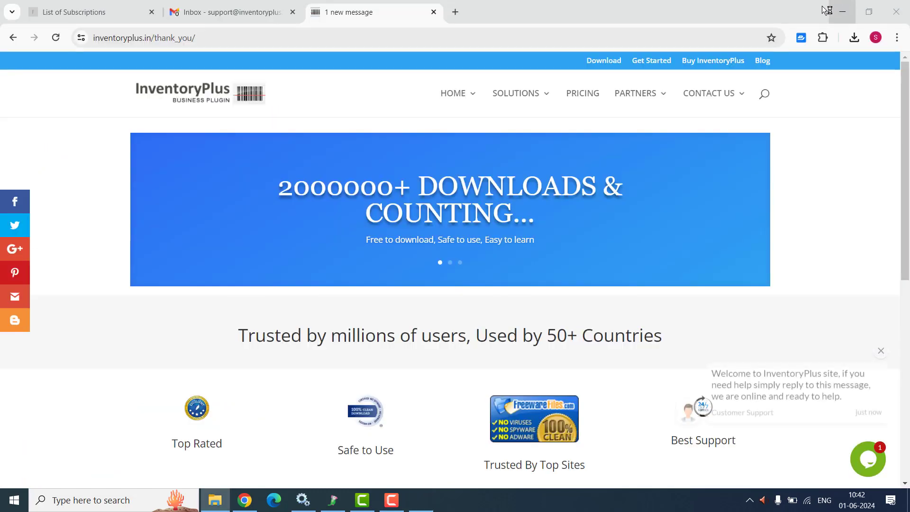
{"action": "left_click", "coordinate": [844, 11]}
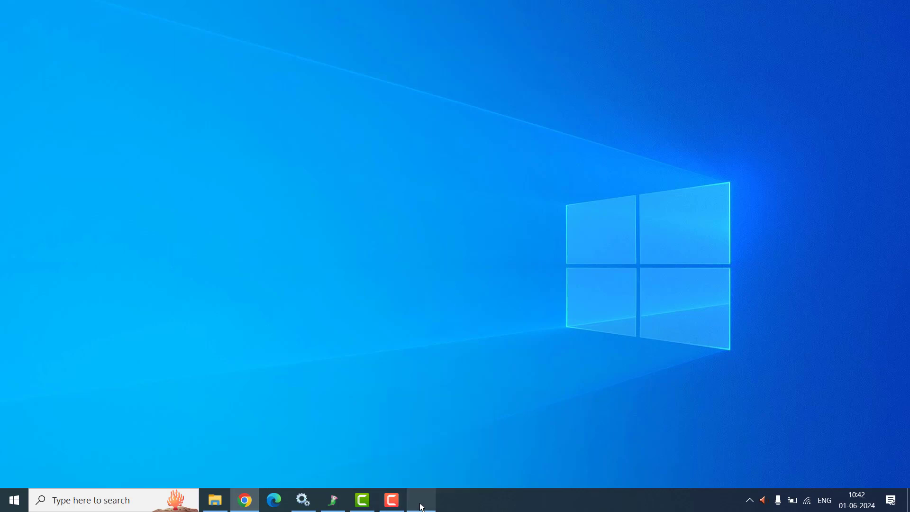
- Accept the license, keep default user info, folder and desktop shortcut, and install
{"action": "left_click", "coordinate": [421, 504]}
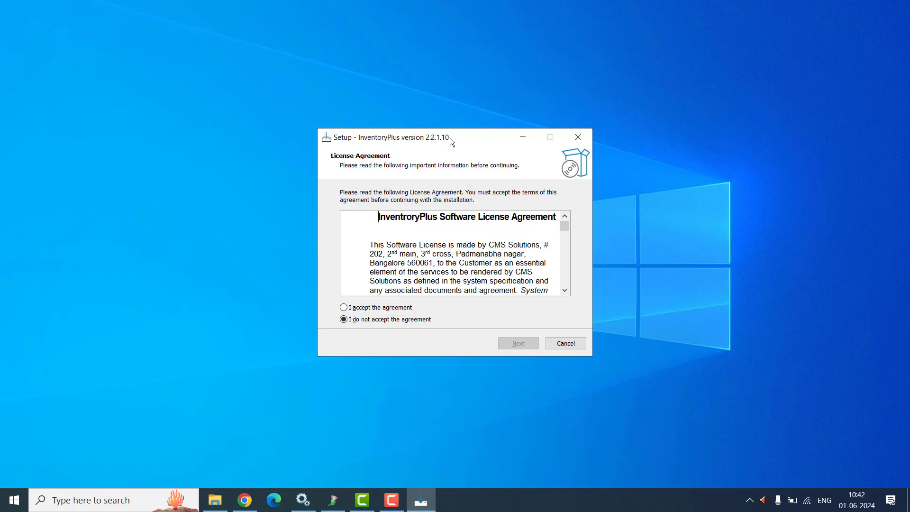
{"action": "left_click", "coordinate": [384, 309]}
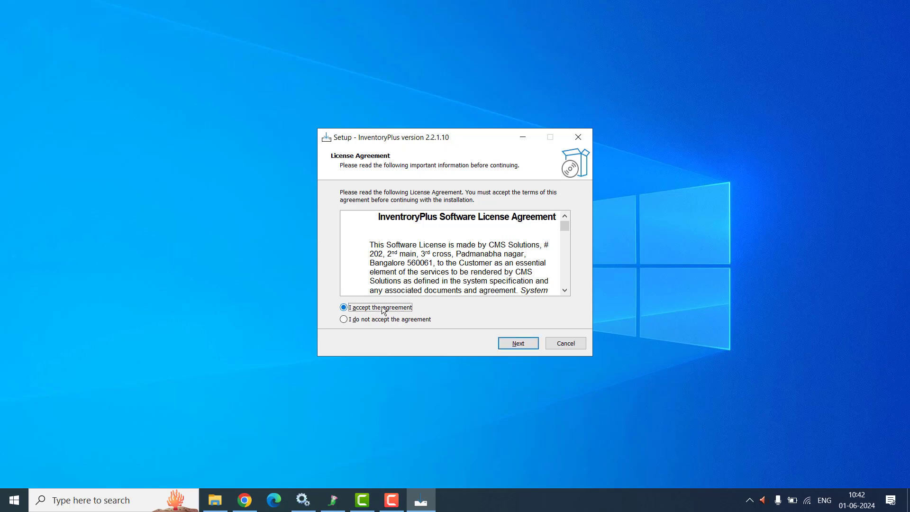
{"action": "left_click", "coordinate": [518, 344]}
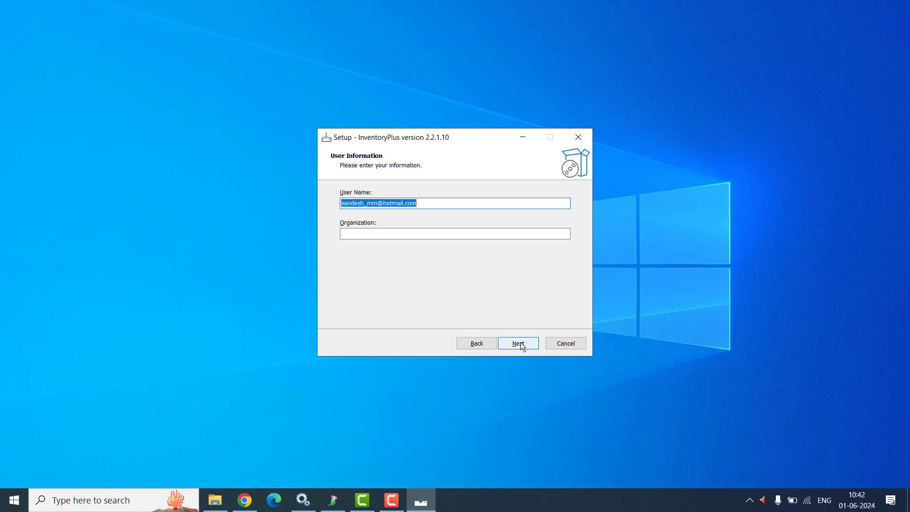
{"action": "left_click", "coordinate": [519, 343]}
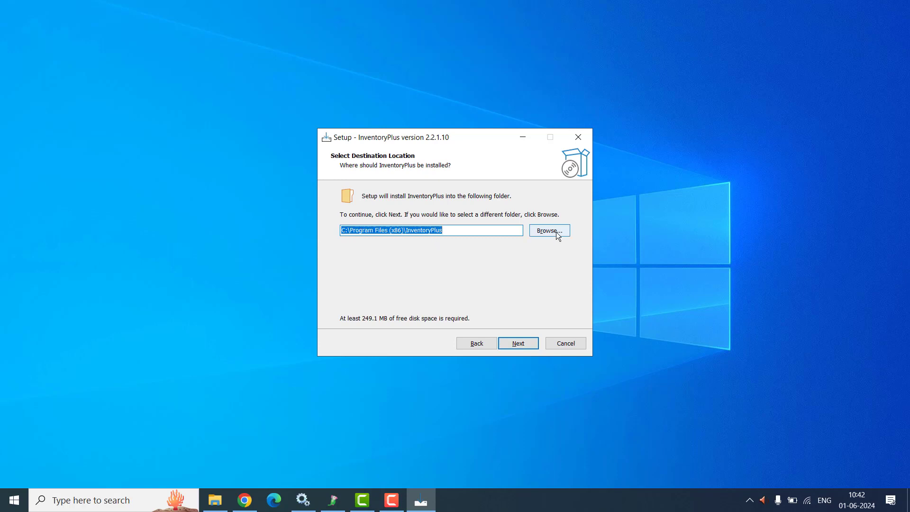
{"action": "left_click", "coordinate": [516, 346]}
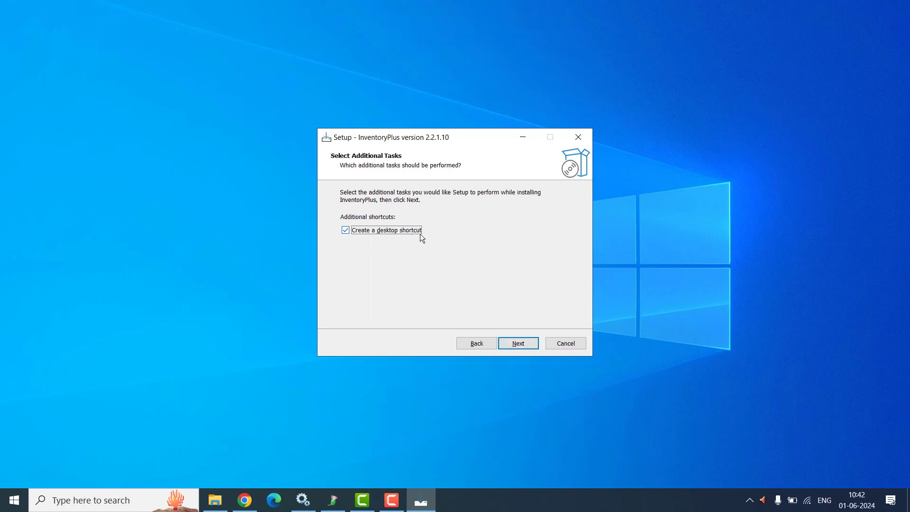
{"action": "left_click", "coordinate": [517, 342]}
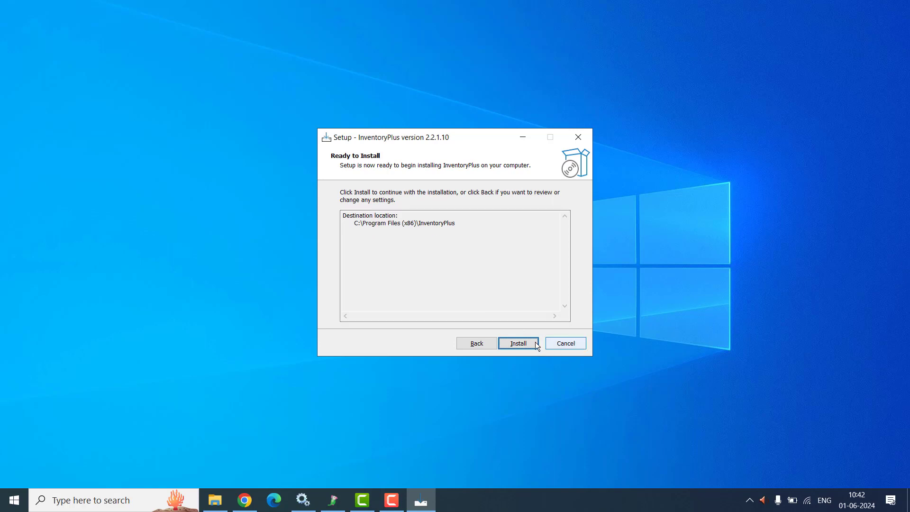
{"action": "left_click", "coordinate": [517, 343]}
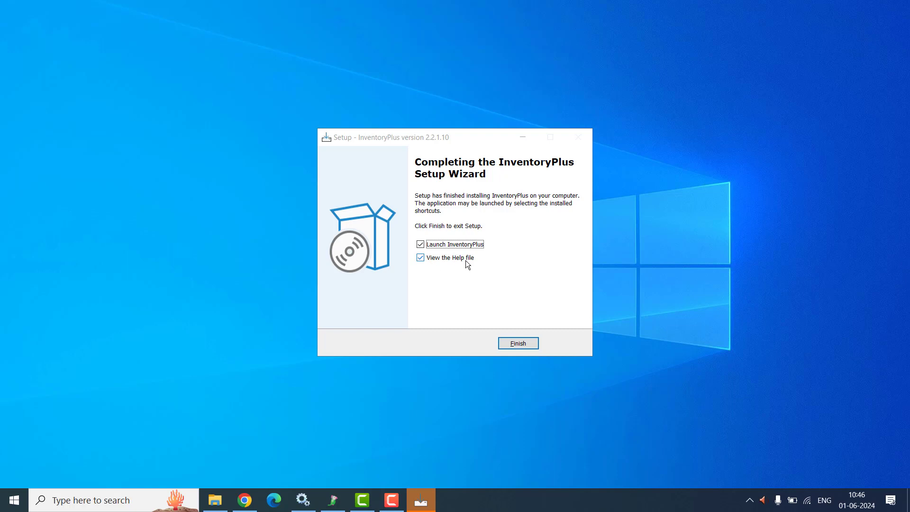
- Finish setup with 'Launch InventoryPlus' and 'View the Help file' both unticked
{"action": "left_click", "coordinate": [421, 258]}
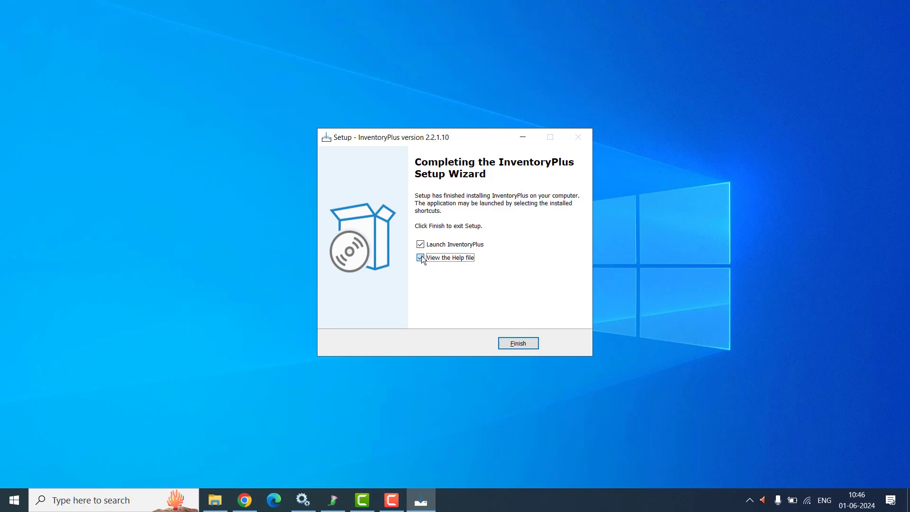
{"action": "left_click", "coordinate": [421, 245]}
{"action": "left_click", "coordinate": [519, 344]}
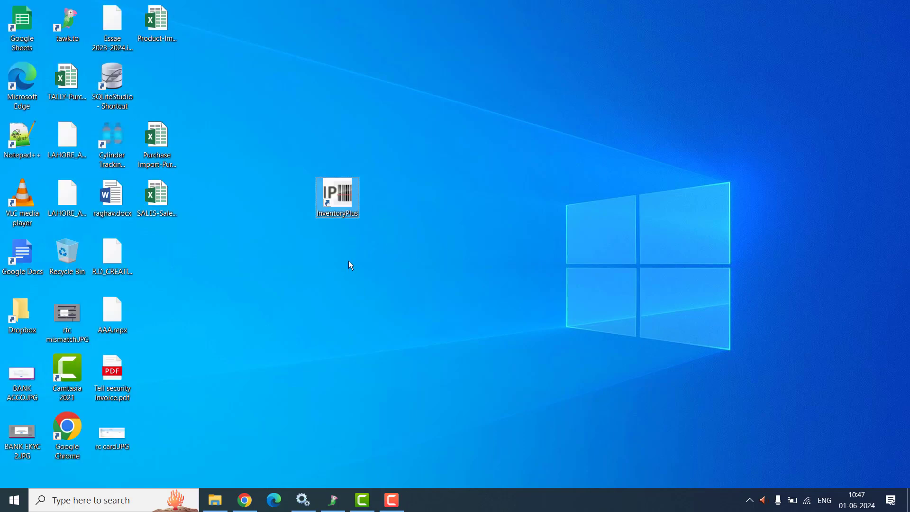
- Launch InventoryPlus from its new desktop shortcut
{"action": "double_click", "coordinate": [330, 192]}
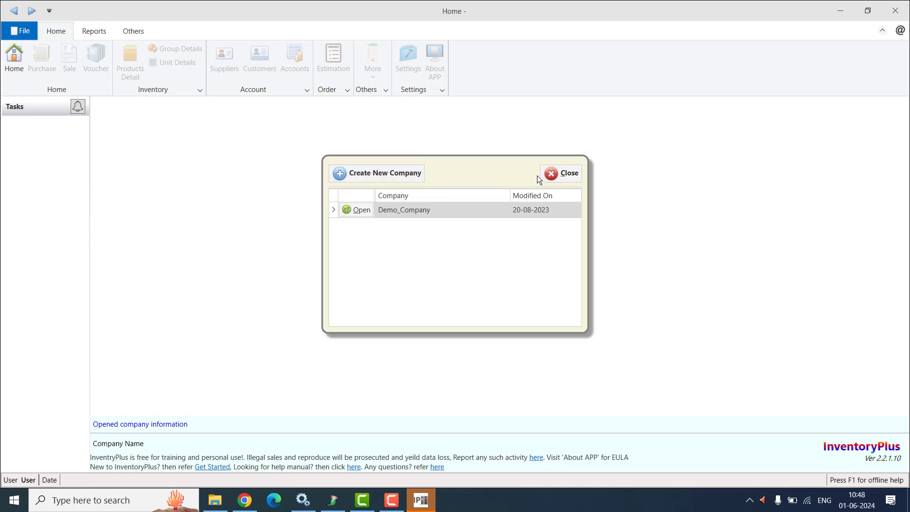
- Dismiss the company list and start a new company from the File menu
{"action": "left_click", "coordinate": [562, 173]}
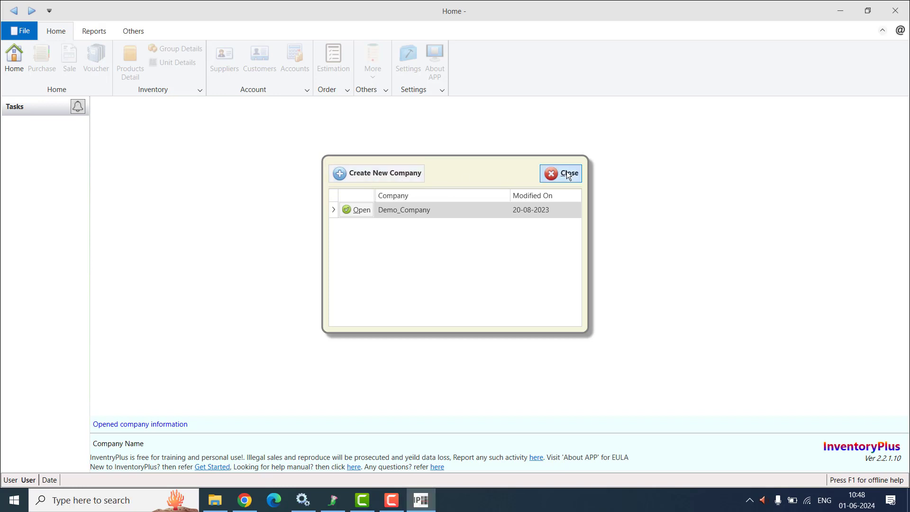
{"action": "left_click", "coordinate": [28, 34]}
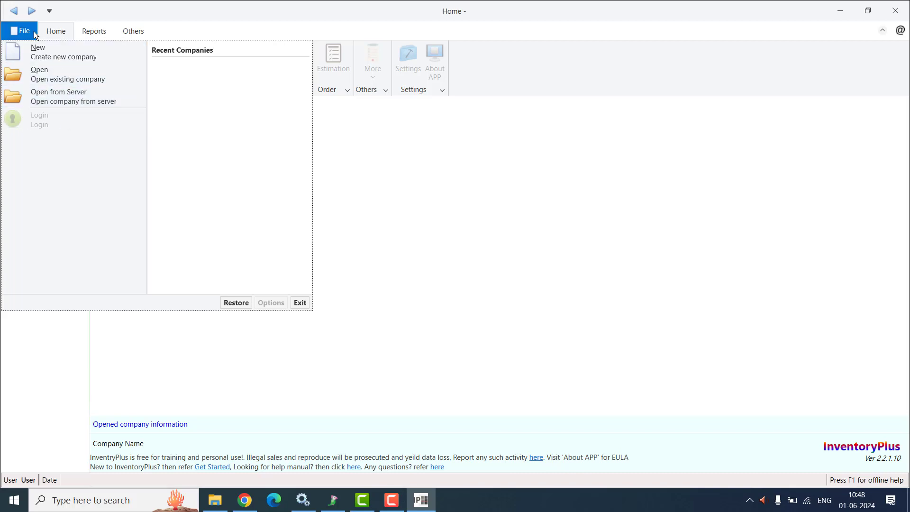
{"action": "left_click", "coordinate": [26, 52]}
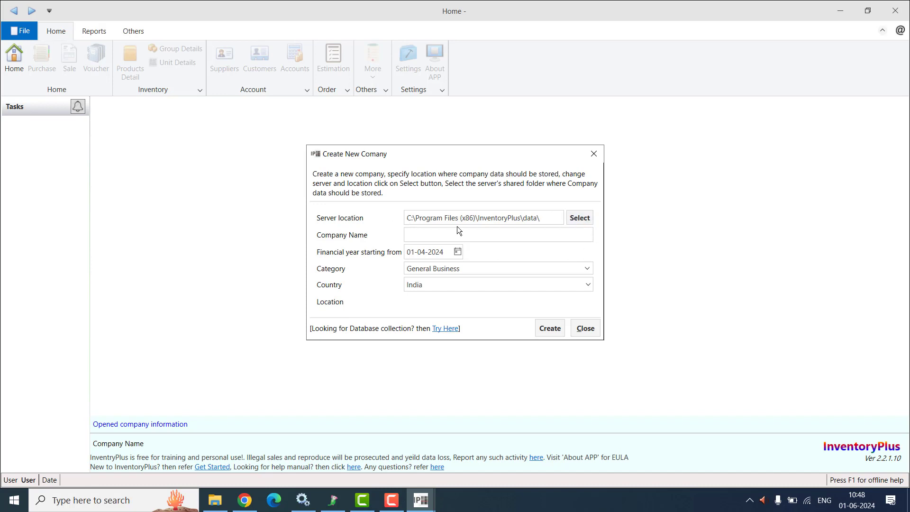
- Create and confirm the company CMS STORES under the General Business category
{"action": "left_click", "coordinate": [444, 233]}
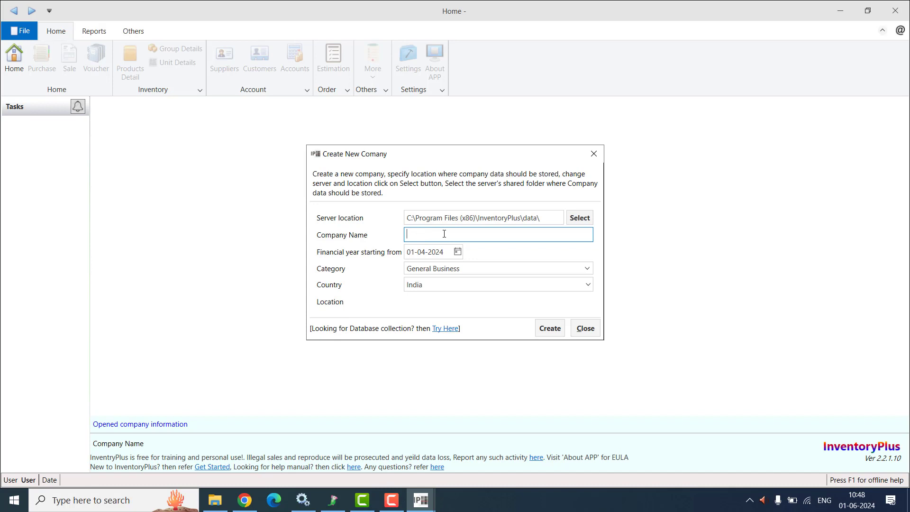
{"action": "type", "text": "C"}
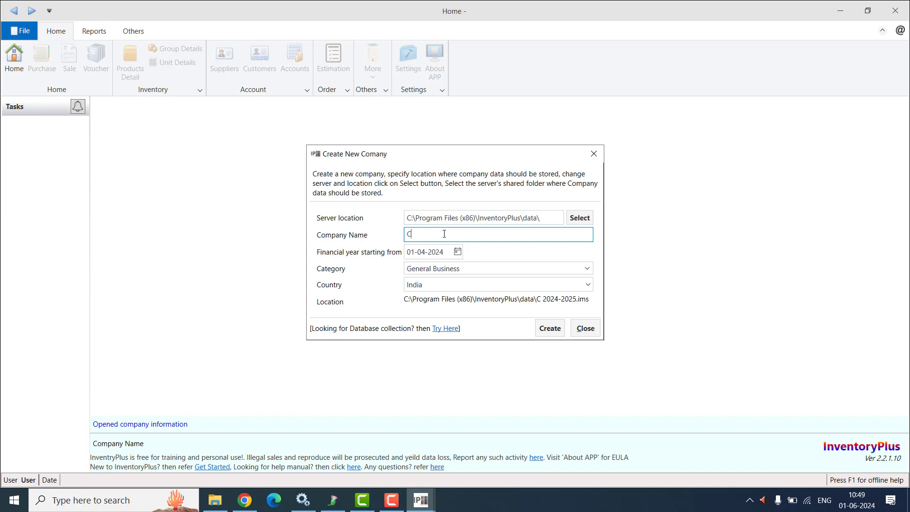
{"action": "type", "text": "MS STO"}
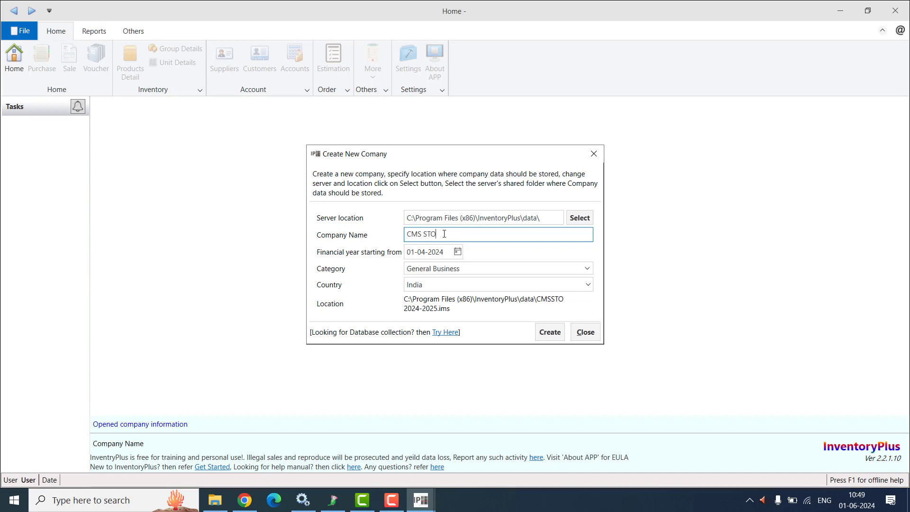
{"action": "type", "text": "RES"}
{"action": "left_click", "coordinate": [588, 269]}
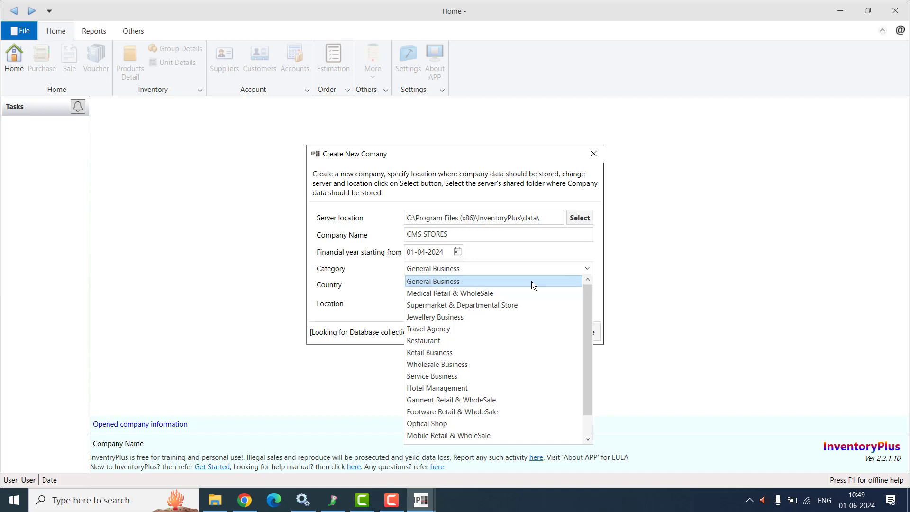
{"action": "left_click", "coordinate": [419, 281]}
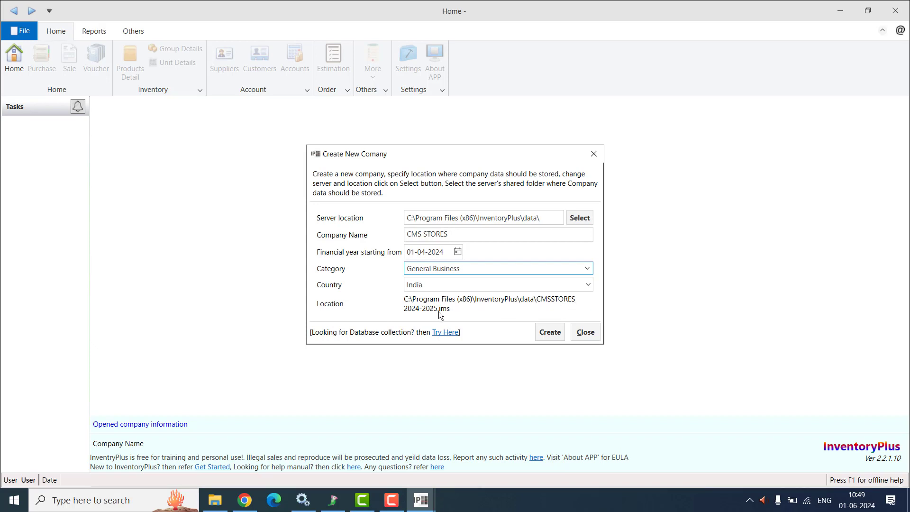
{"action": "left_click", "coordinate": [549, 332]}
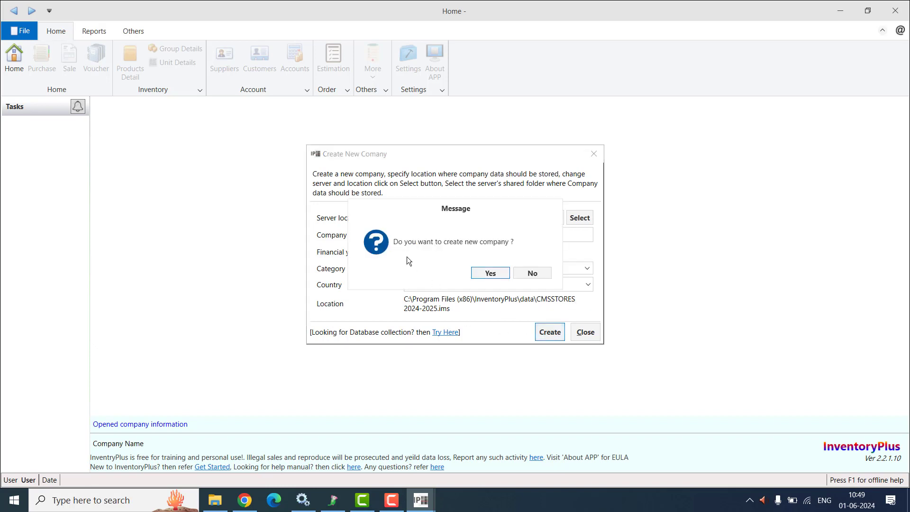
{"action": "left_click", "coordinate": [490, 274]}
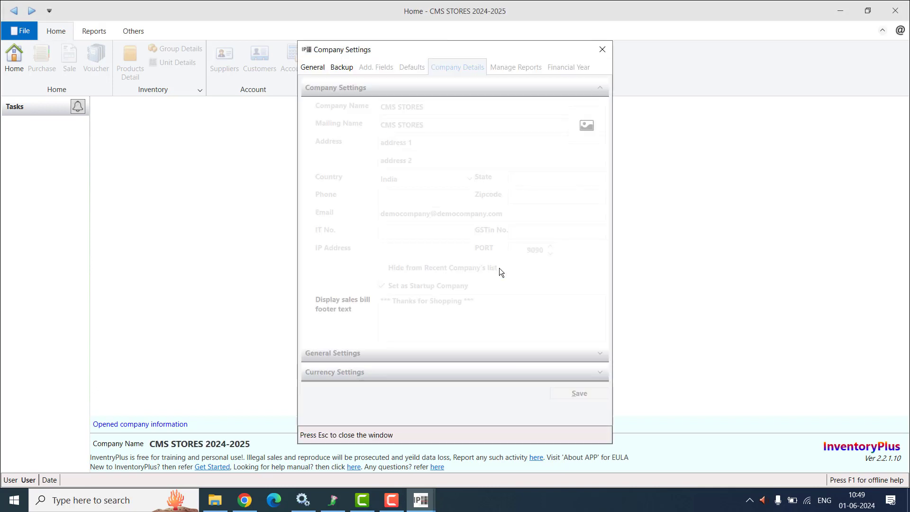
{"action": "left_click", "coordinate": [602, 51]}
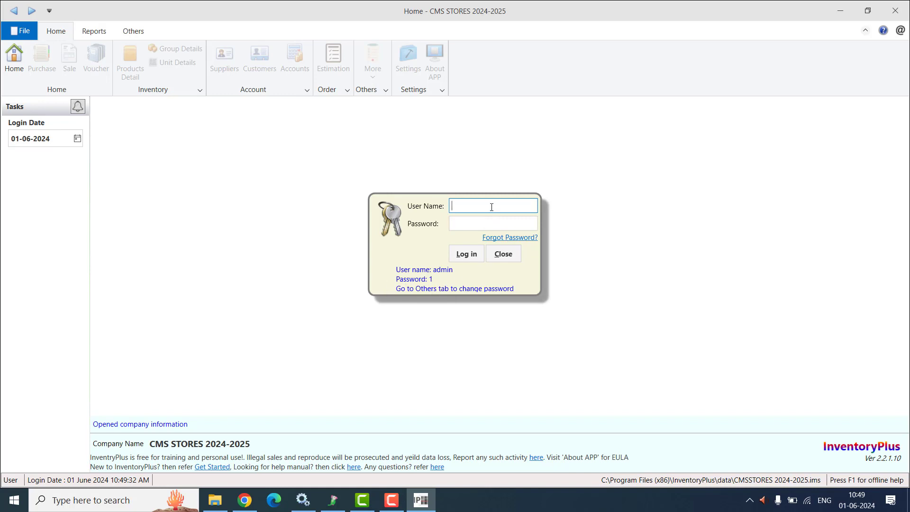
{"action": "type", "text": "dmin"}
{"action": "left_click", "coordinate": [490, 223]}
{"action": "type", "text": "1"}
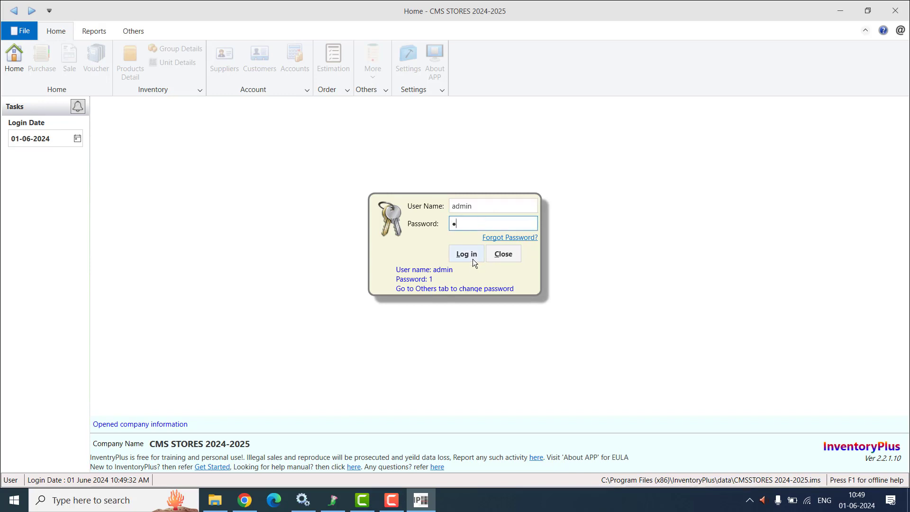
{"action": "left_click", "coordinate": [473, 256]}
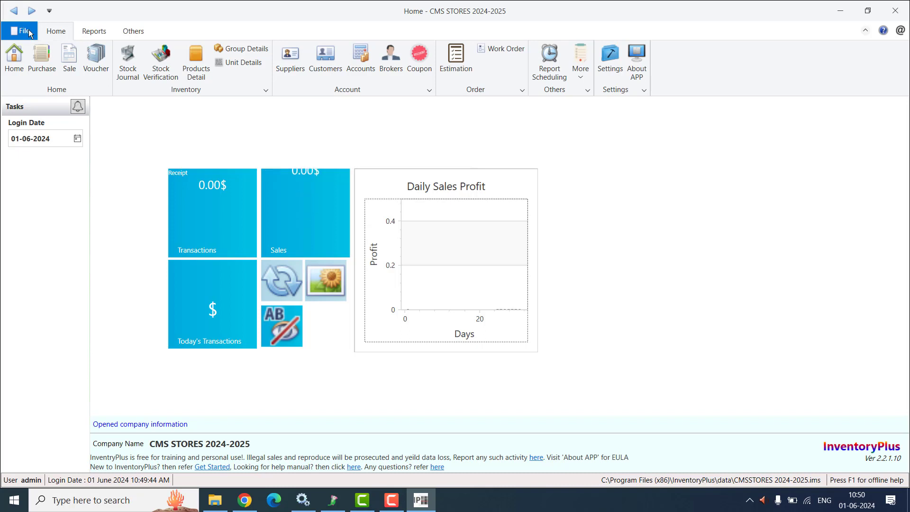
- Browse the Reports and Others ribbon tabs, then bring up the File menu
{"action": "left_click", "coordinate": [88, 31]}
{"action": "left_click", "coordinate": [133, 31]}
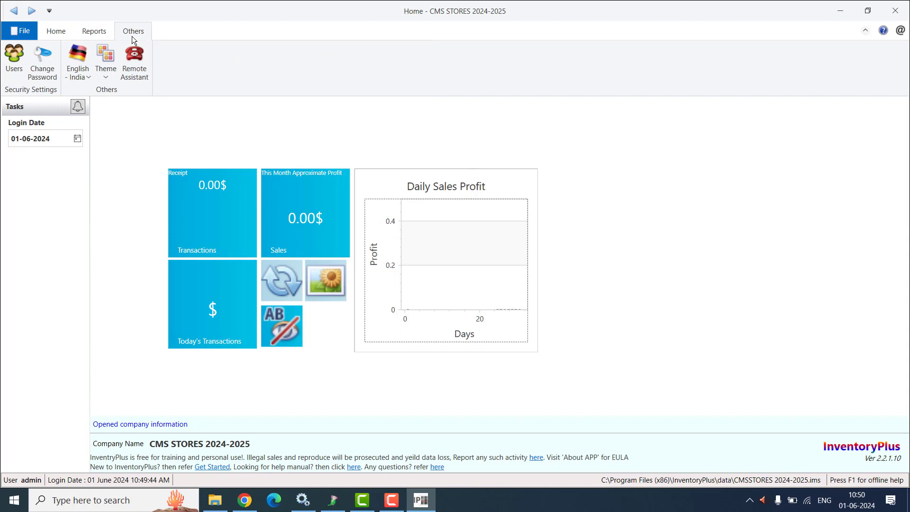
{"action": "left_click", "coordinate": [32, 32]}
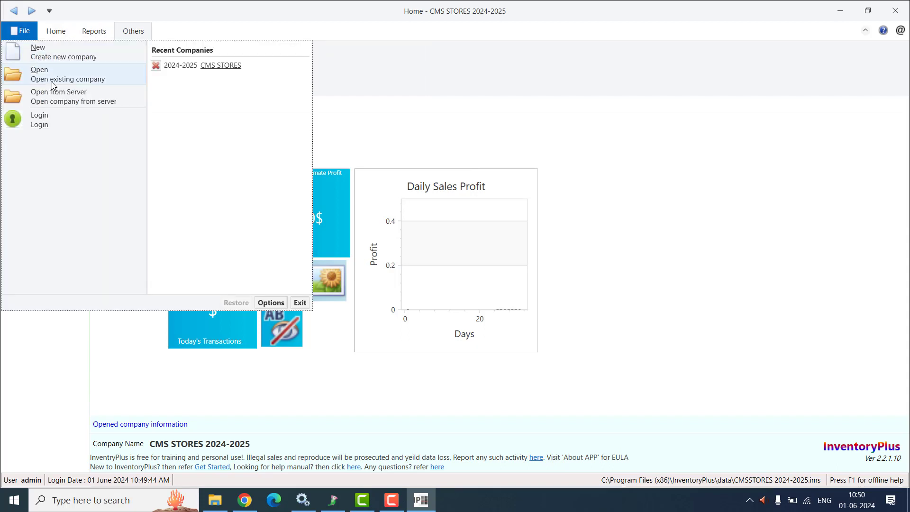
- Close the File menu to return to the CMS STORES Home dashboard
{"action": "left_click", "coordinate": [56, 32]}
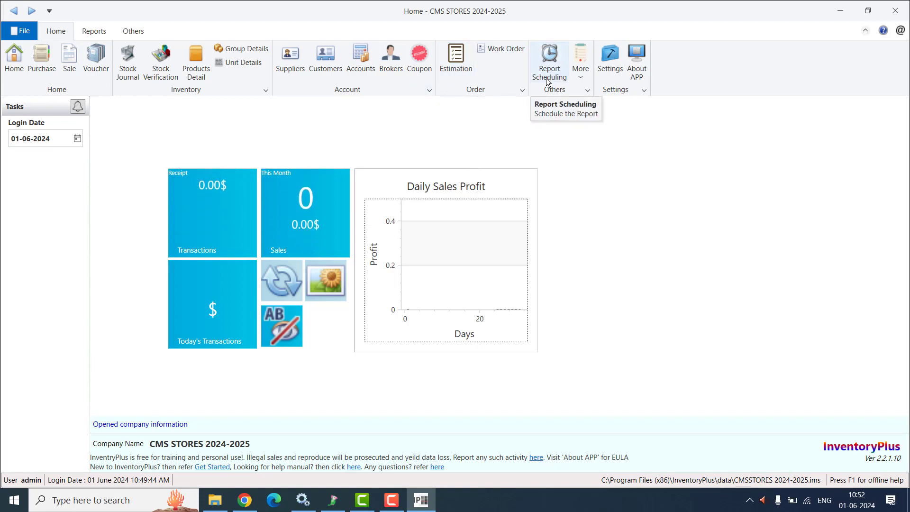
- View and dismiss the About APP information, then bring up CMS STORES Company Settings
{"action": "left_click", "coordinate": [637, 75]}
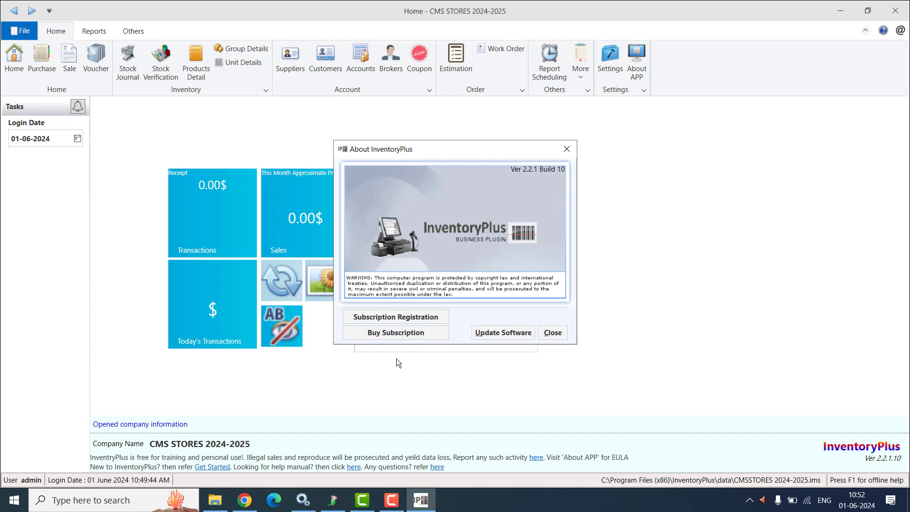
{"action": "left_click", "coordinate": [566, 150]}
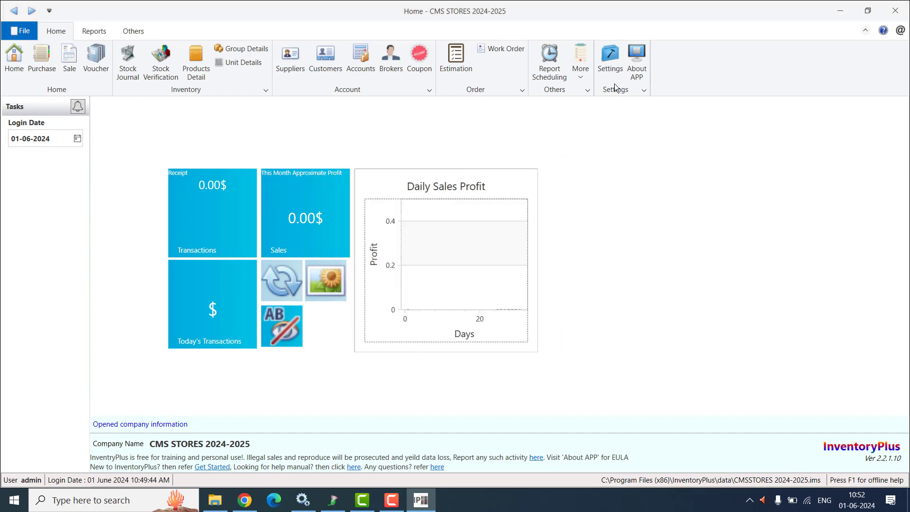
{"action": "left_click", "coordinate": [611, 61]}
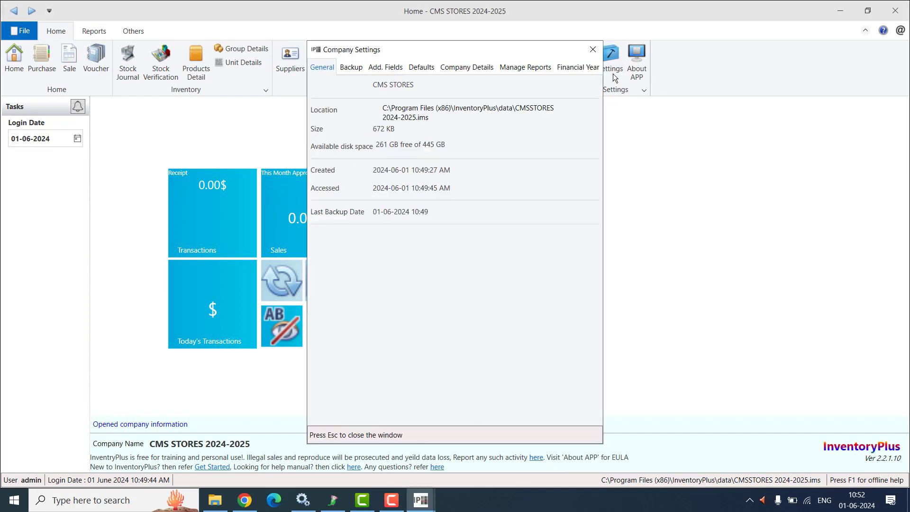
- Save the backup settings: daily backup, 25 copies retained, auto backup on
{"action": "left_click", "coordinate": [351, 67]}
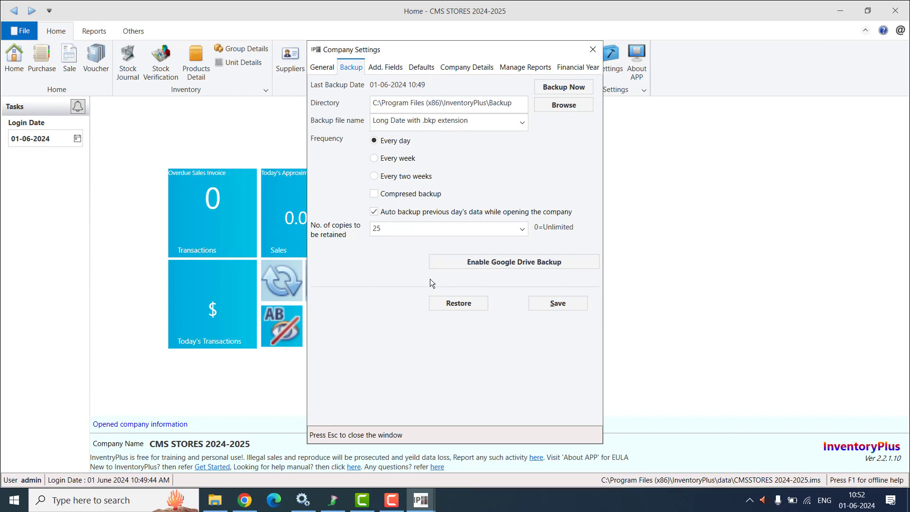
{"action": "left_click", "coordinate": [558, 303]}
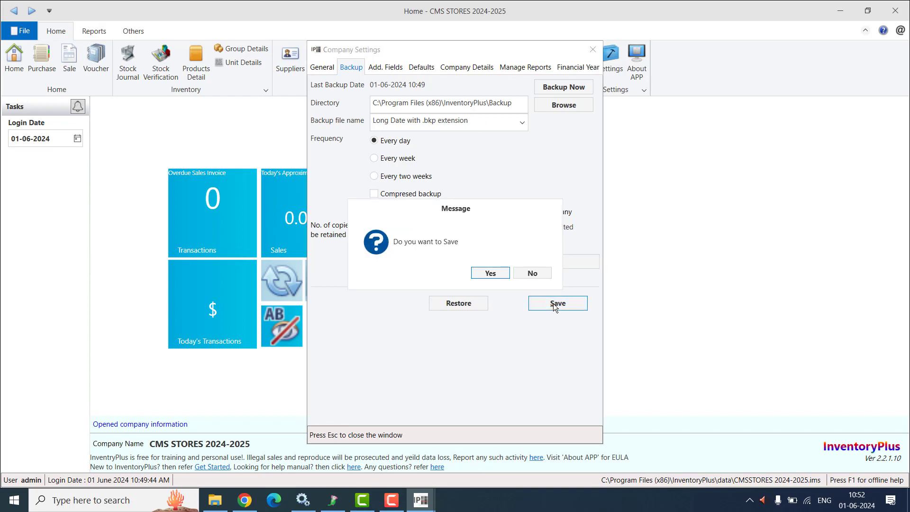
{"action": "left_click", "coordinate": [491, 271]}
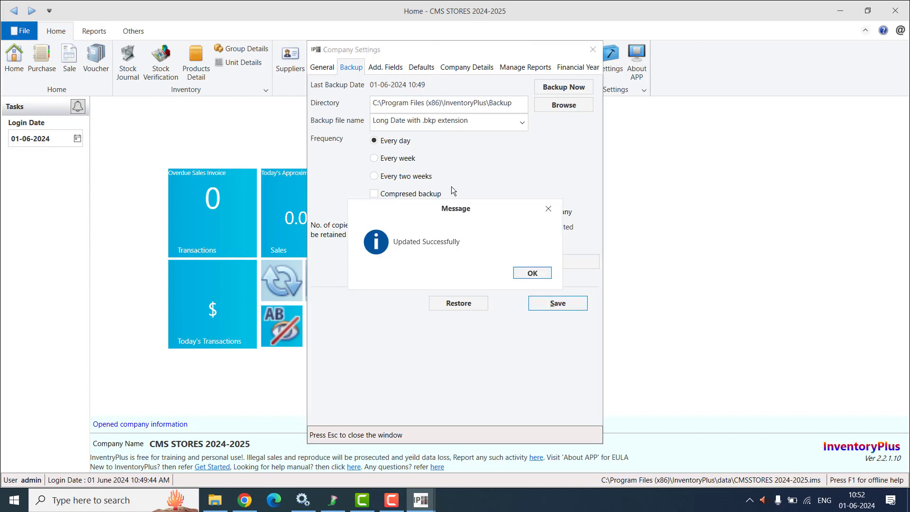
{"action": "left_click", "coordinate": [532, 273]}
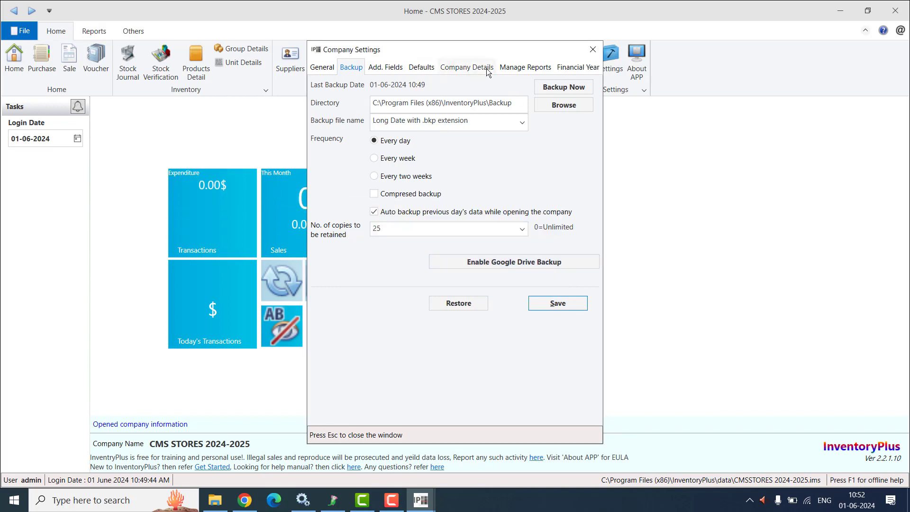
{"action": "left_click", "coordinate": [467, 67]}
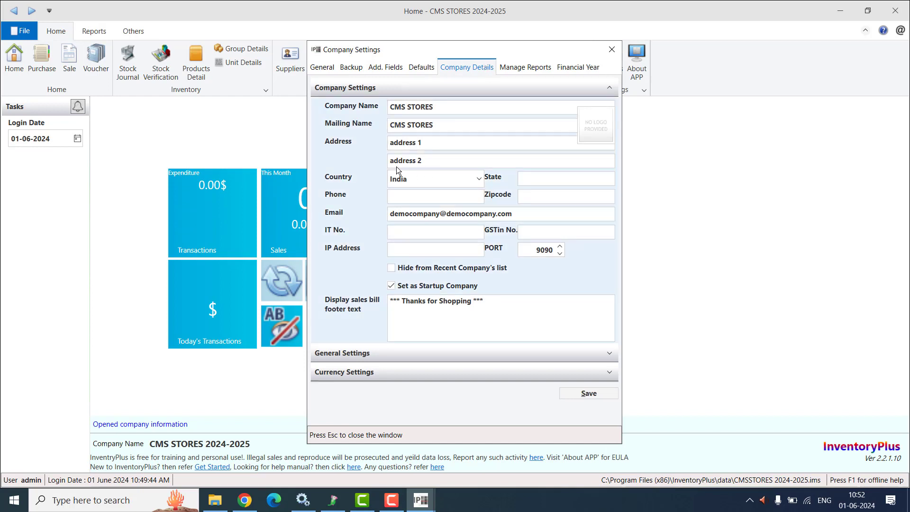
{"action": "double_click", "coordinate": [404, 143]}
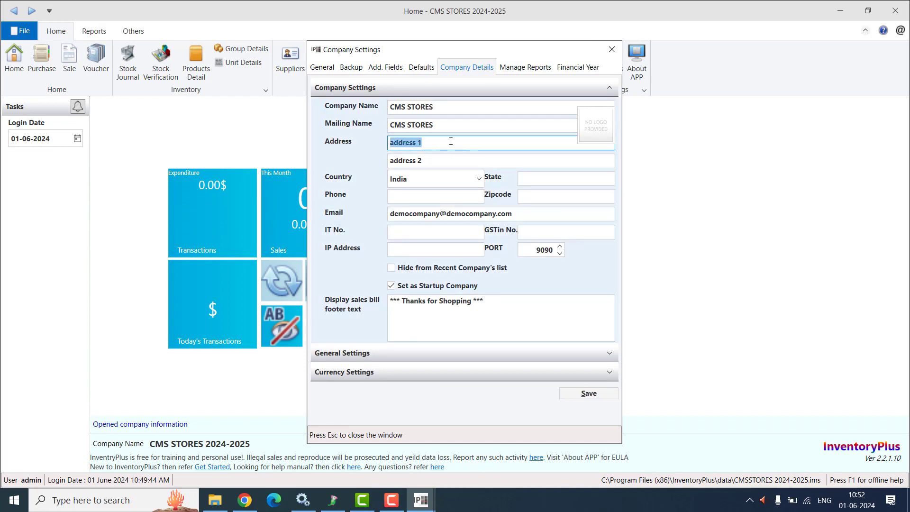
{"action": "type", "text": "BANG"}
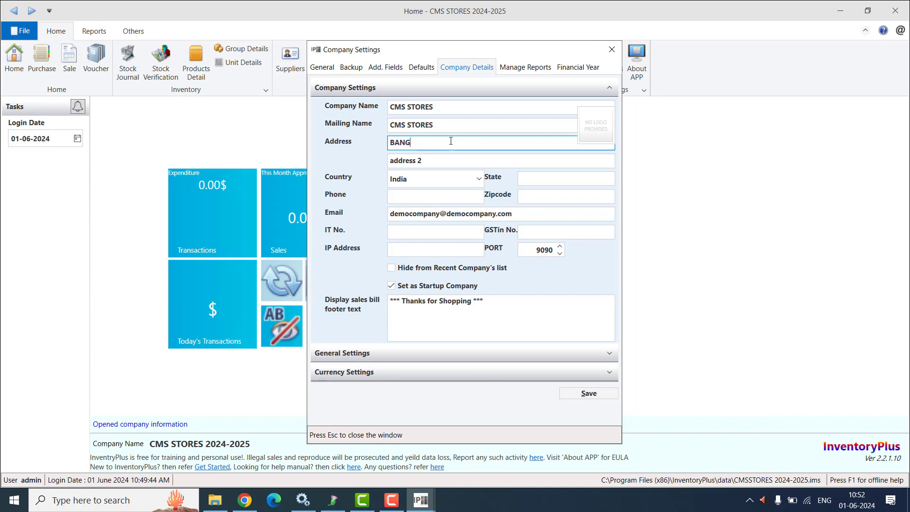
{"action": "type", "text": "ALORE"}
{"action": "left_click", "coordinate": [427, 161]}
{"action": "double_click", "coordinate": [427, 162]}
{"action": "key", "text": "BackSpace"}
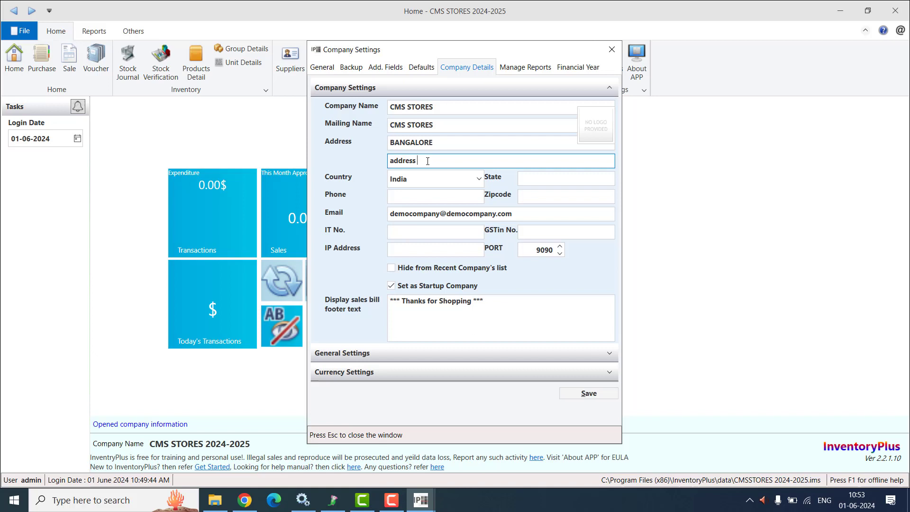
{"action": "key", "text": "ctrl+BackSpace"}
{"action": "left_click", "coordinate": [536, 195]}
{"action": "type", "text": "77401"}
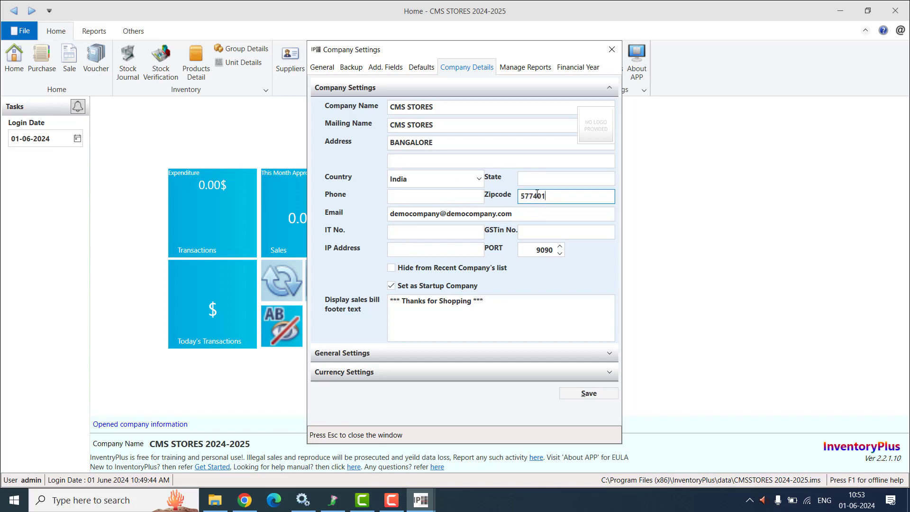
{"action": "double_click", "coordinate": [416, 214]}
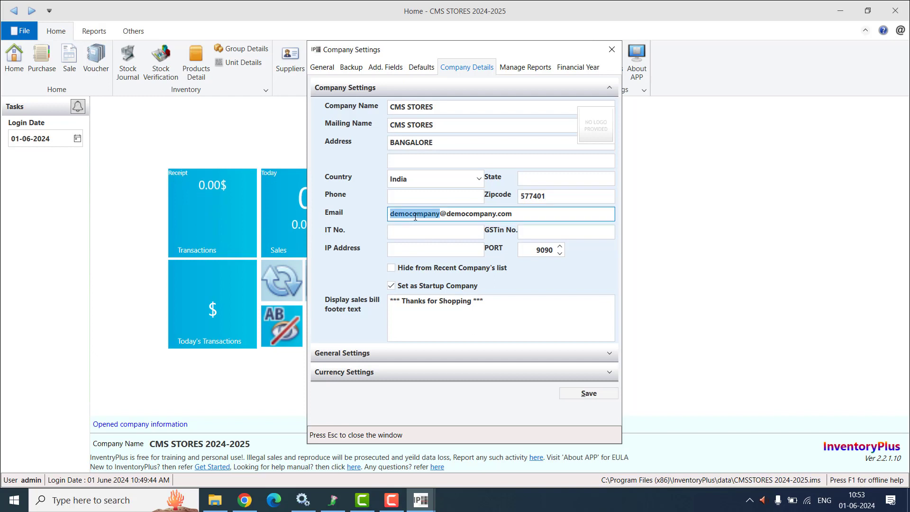
{"action": "key", "text": "ctrl+a"}
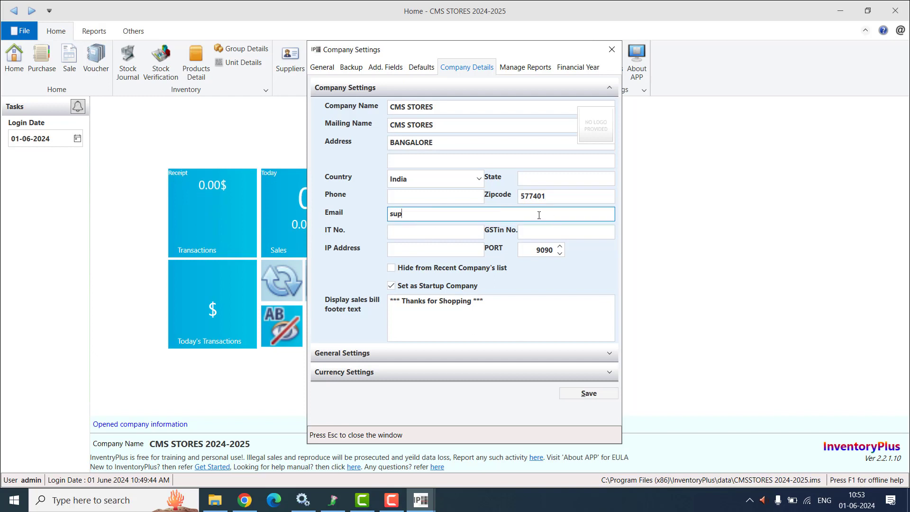
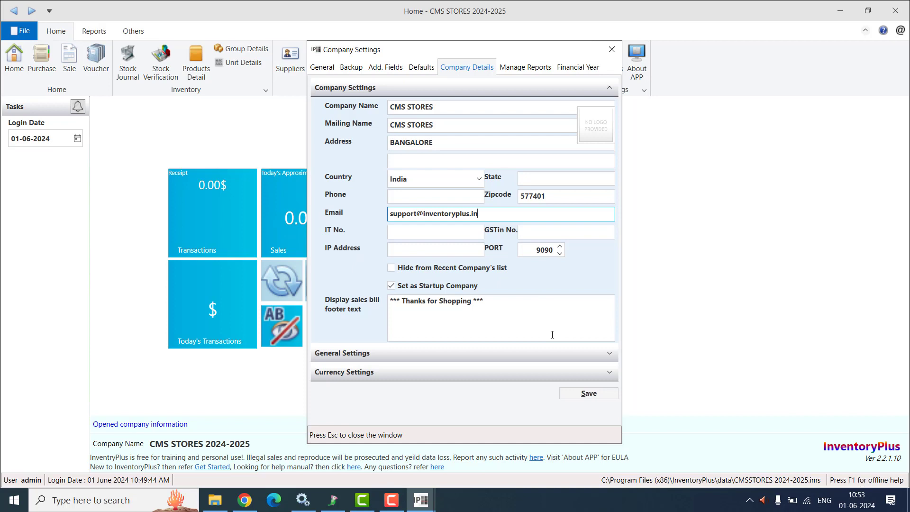
- Save the updated company details and close Company Settings
{"action": "left_click", "coordinate": [602, 394]}
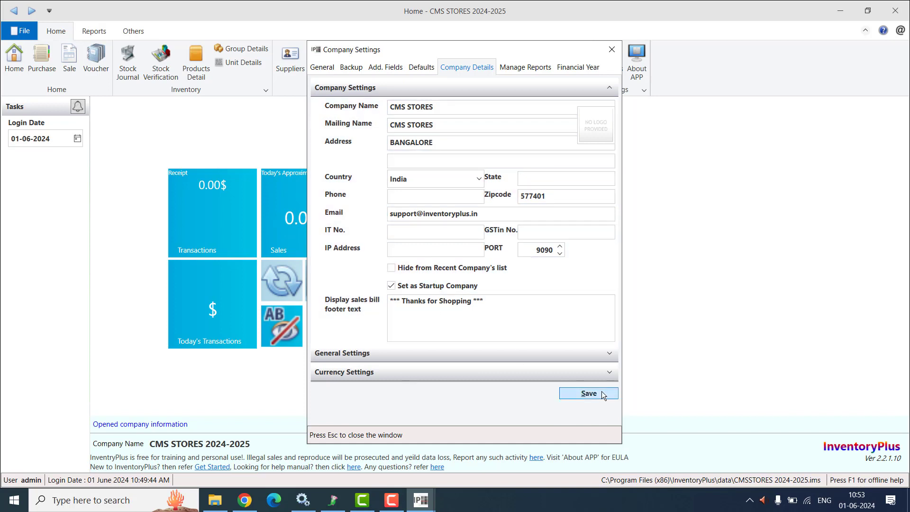
{"action": "left_click", "coordinate": [490, 274]}
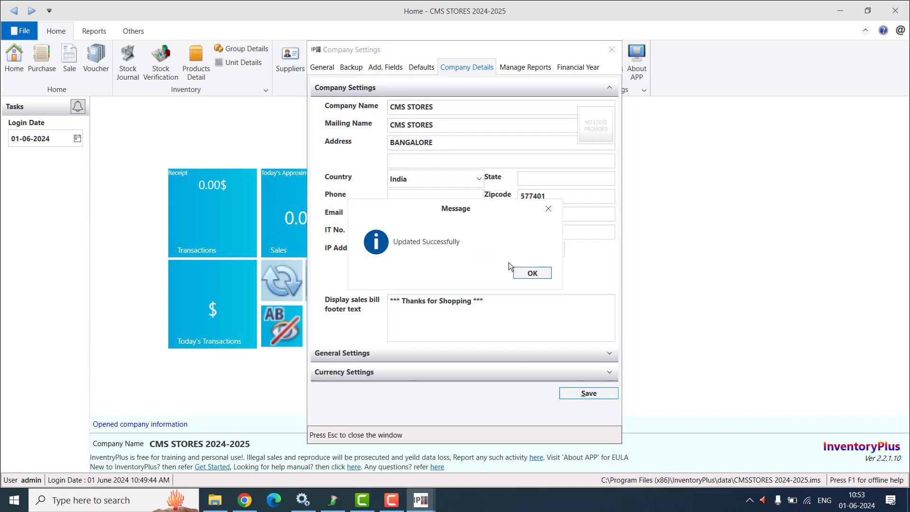
{"action": "left_click", "coordinate": [531, 271]}
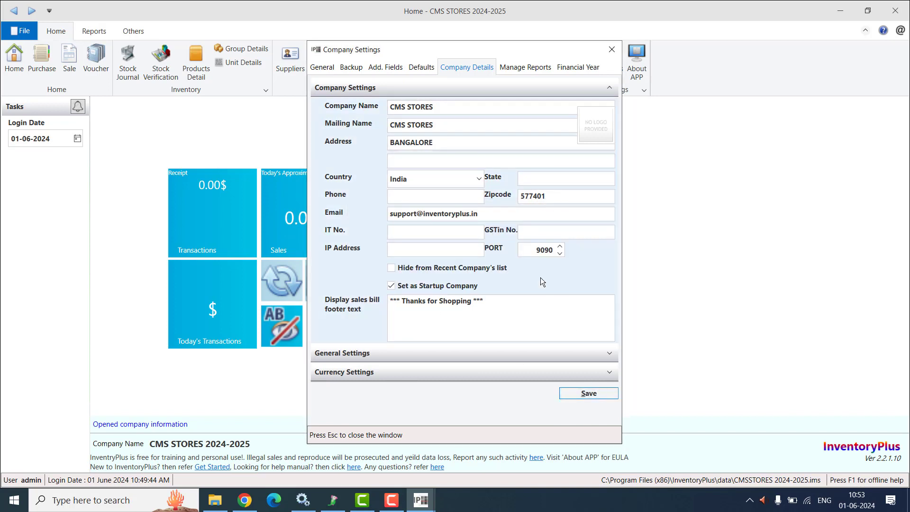
{"action": "left_click", "coordinate": [612, 49]}
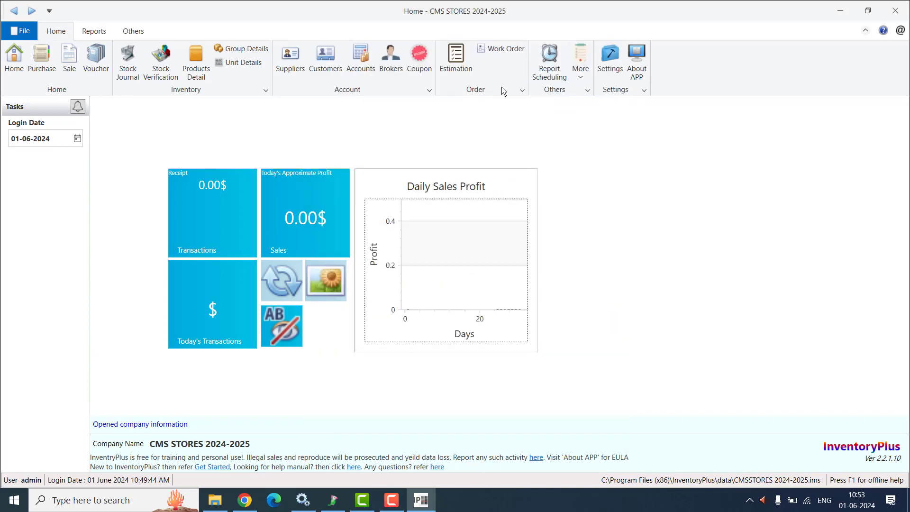
{"action": "left_click", "coordinate": [15, 60]}
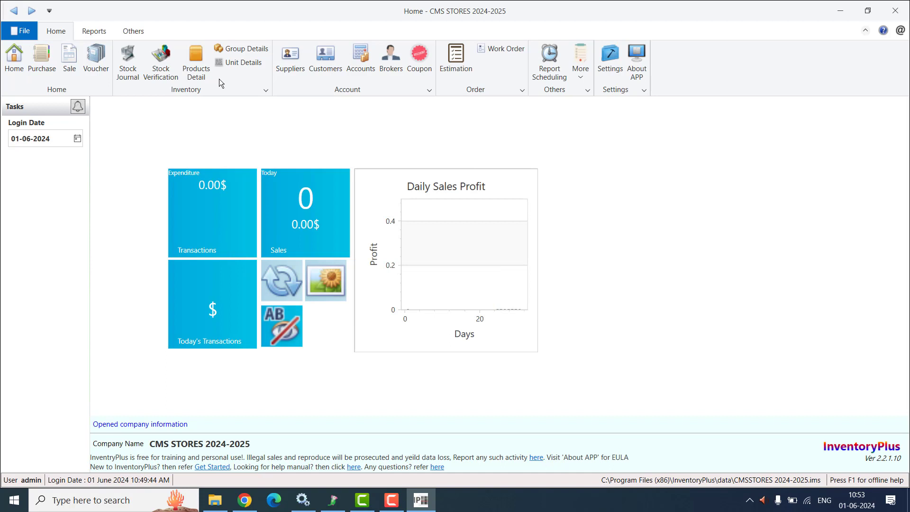
{"action": "left_click", "coordinate": [246, 48]}
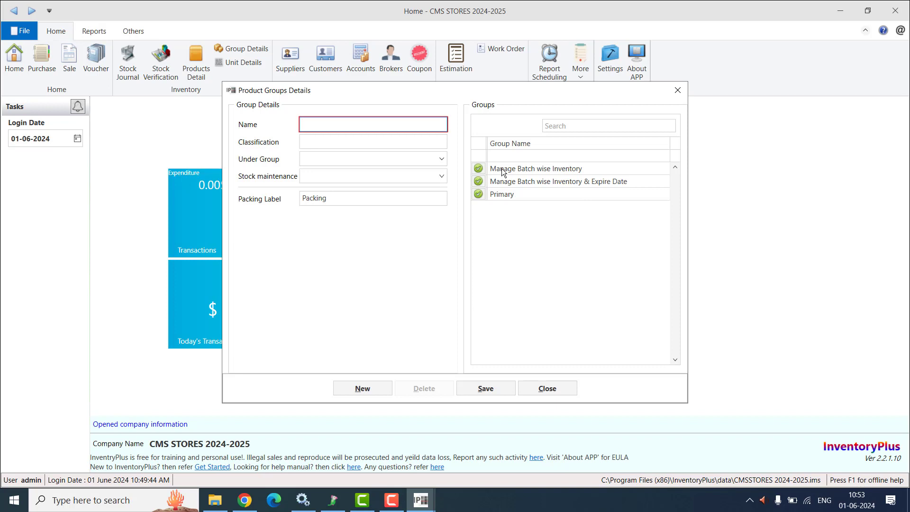
{"action": "left_click", "coordinate": [677, 91]}
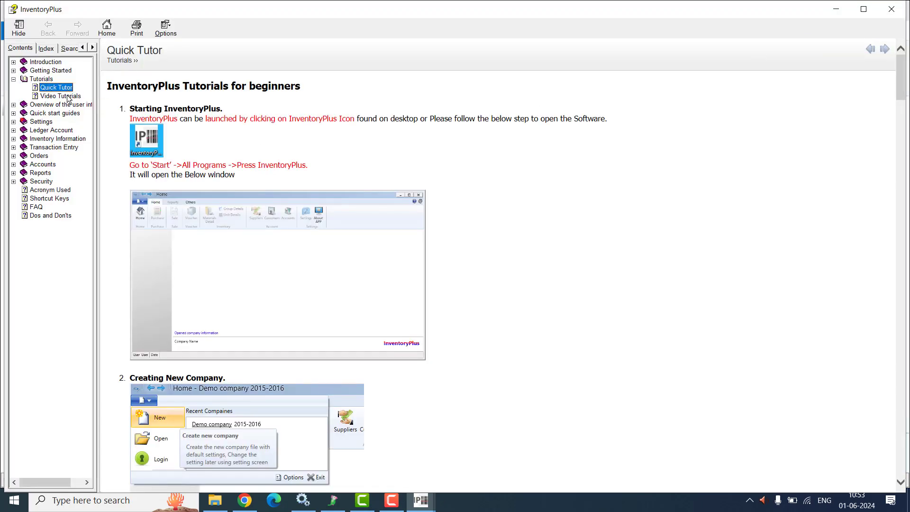
{"action": "left_click", "coordinate": [60, 95]}
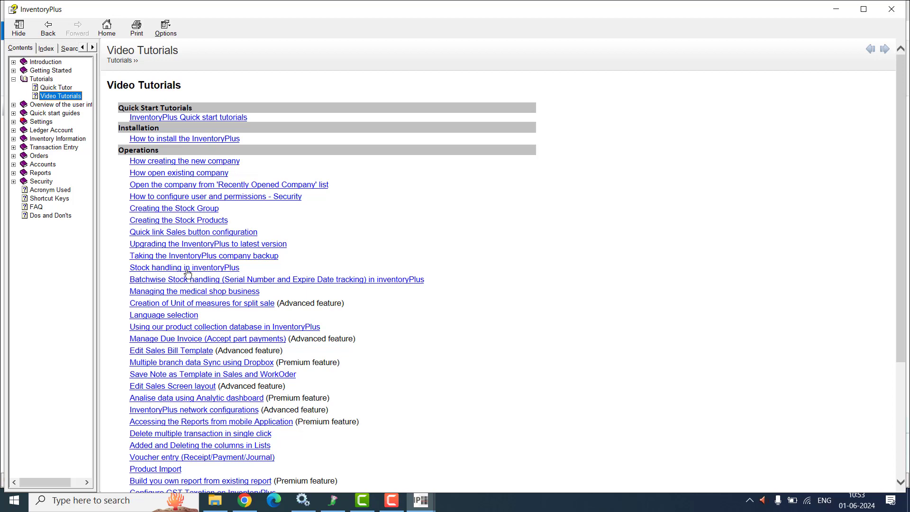
{"action": "left_click", "coordinate": [891, 9]}
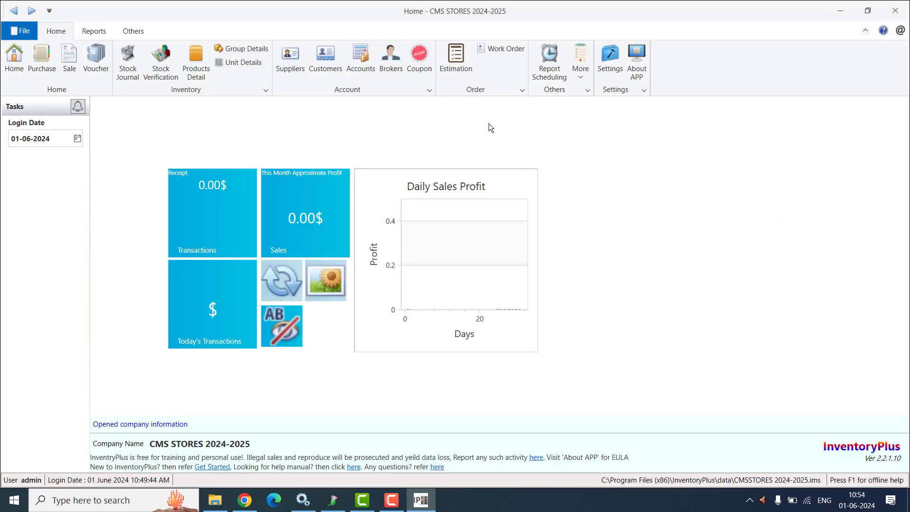
{"action": "left_click", "coordinate": [198, 71]}
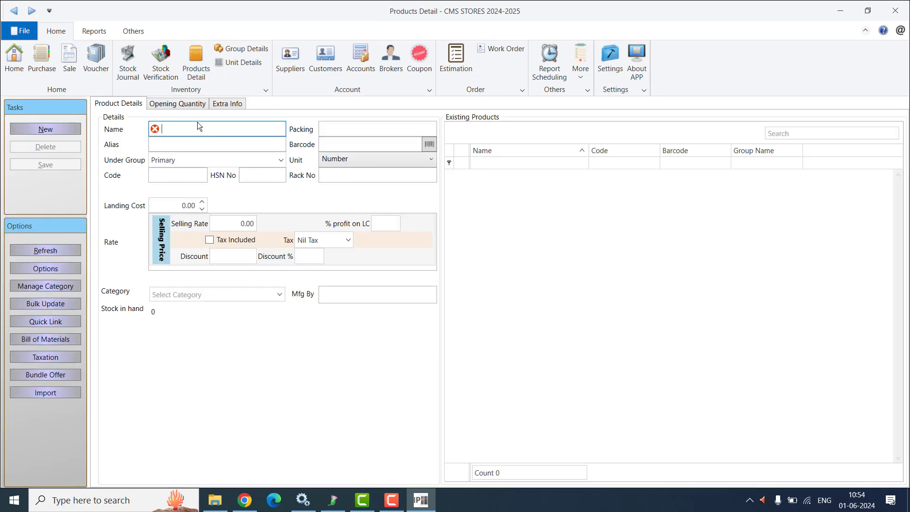
{"action": "type", "text": "SAMPLE"}
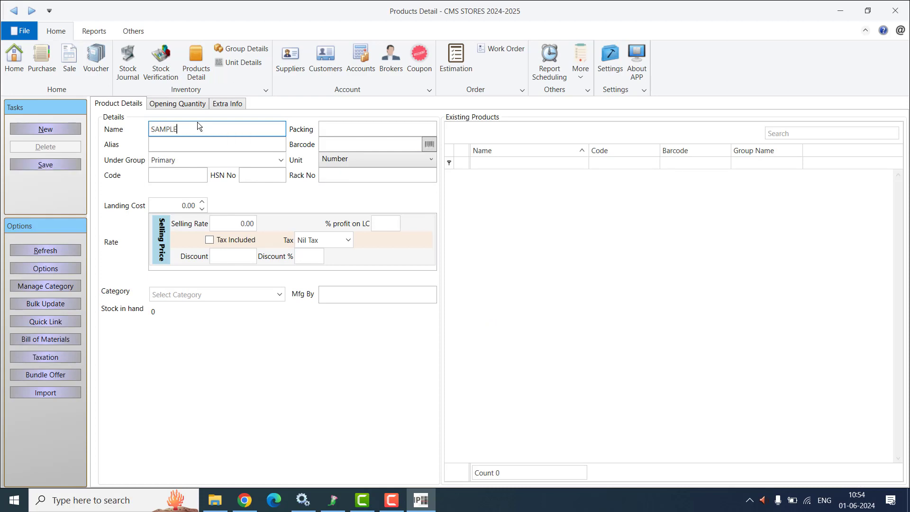
{"action": "type", "text": "1"}
{"action": "left_click", "coordinate": [430, 145]}
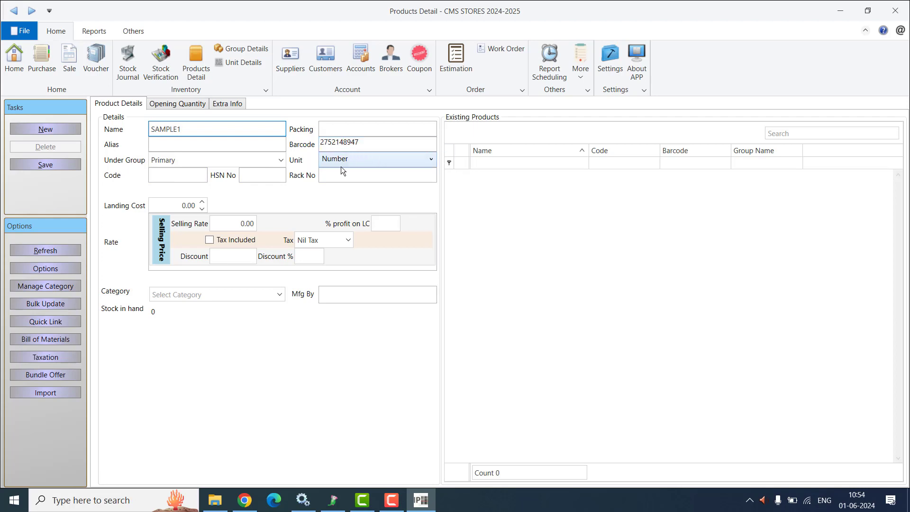
{"action": "left_click", "coordinate": [175, 205]}
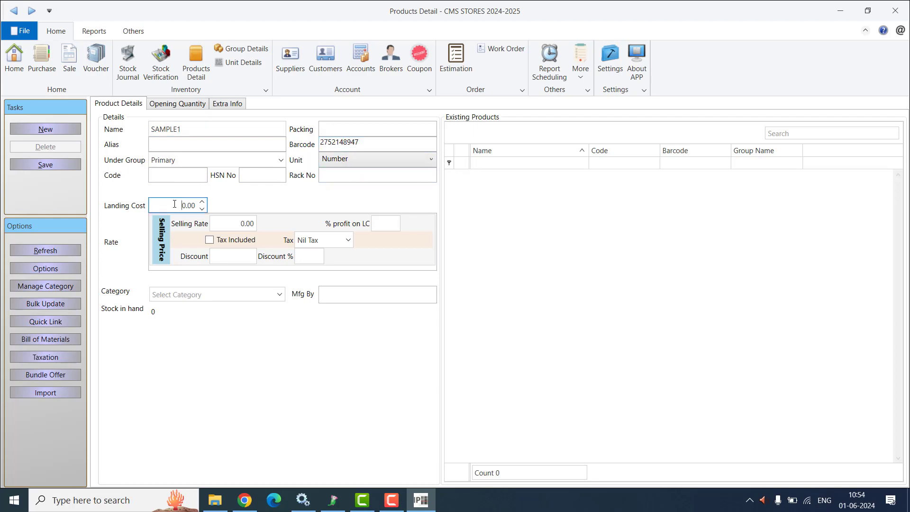
{"action": "left_click", "coordinate": [237, 225]}
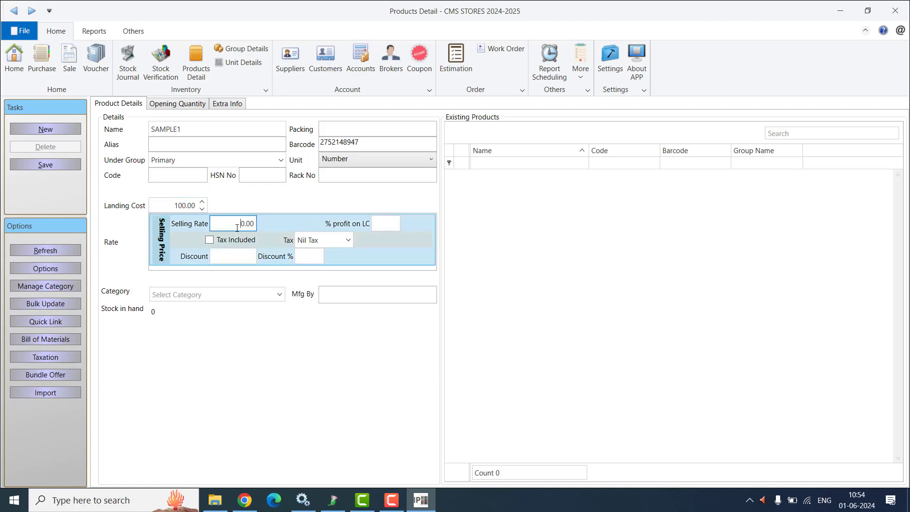
{"action": "type", "text": "200"}
- Mark SAMPLE1's selling rate as tax-included with GST 12%
{"action": "left_click", "coordinate": [224, 245]}
{"action": "left_click", "coordinate": [348, 241]}
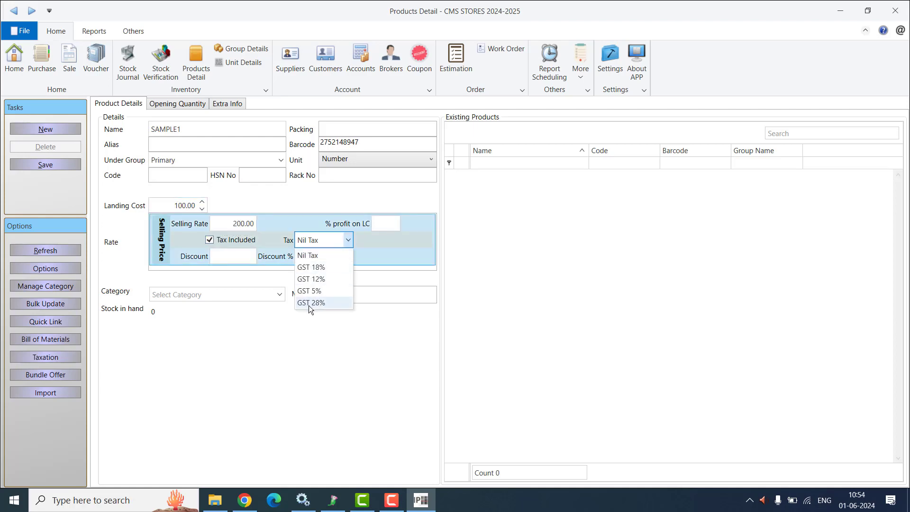
{"action": "left_click", "coordinate": [312, 279]}
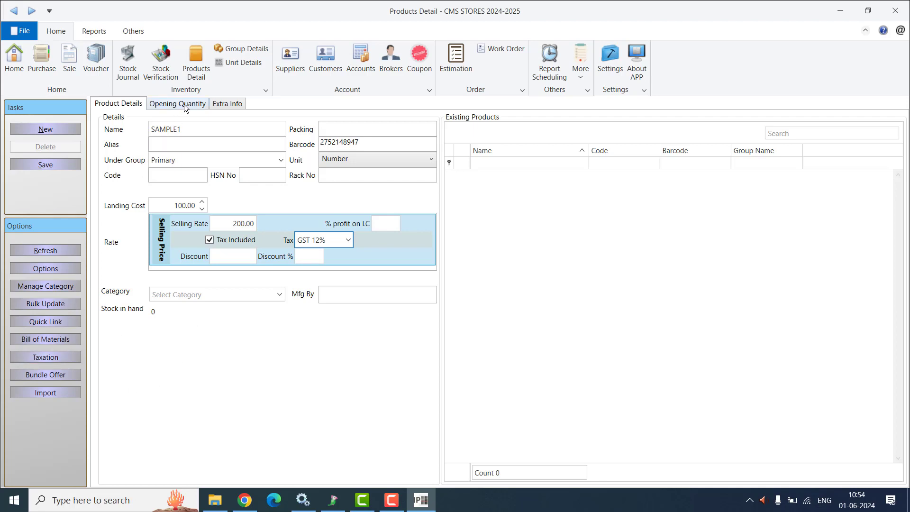
- Give SAMPLE1 an opening quantity of 10 and save the product
{"action": "left_click", "coordinate": [178, 103]}
{"action": "left_click", "coordinate": [146, 161]}
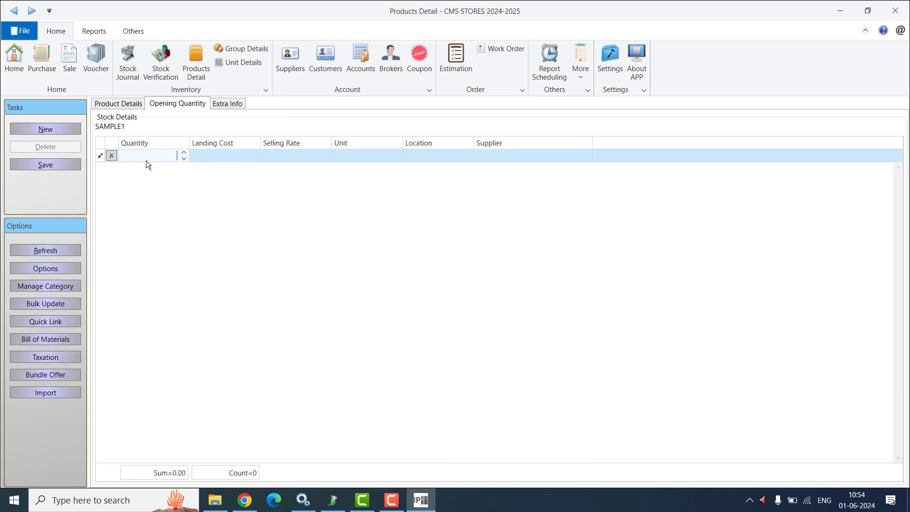
{"action": "type", "text": "10"}
{"action": "key", "text": "Tab"}
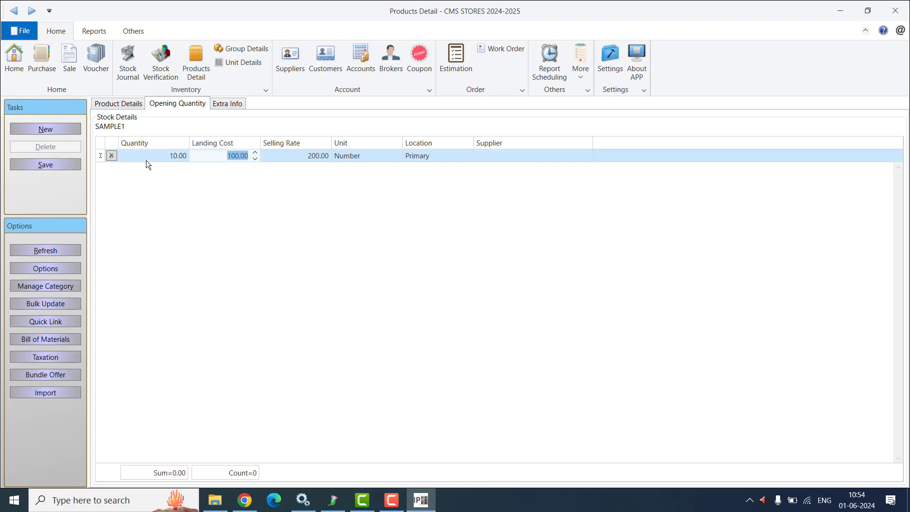
{"action": "left_click", "coordinate": [45, 164]}
{"action": "left_click", "coordinate": [490, 273]}
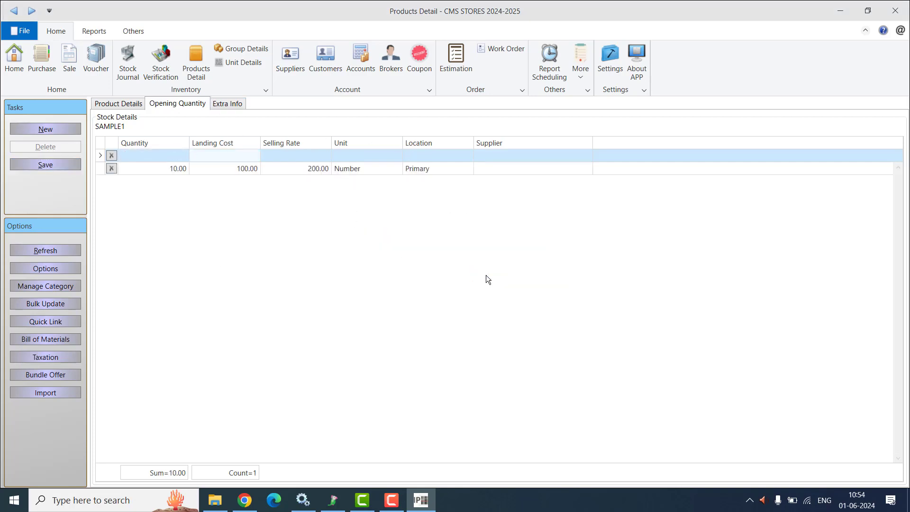
{"action": "left_click", "coordinate": [533, 265]}
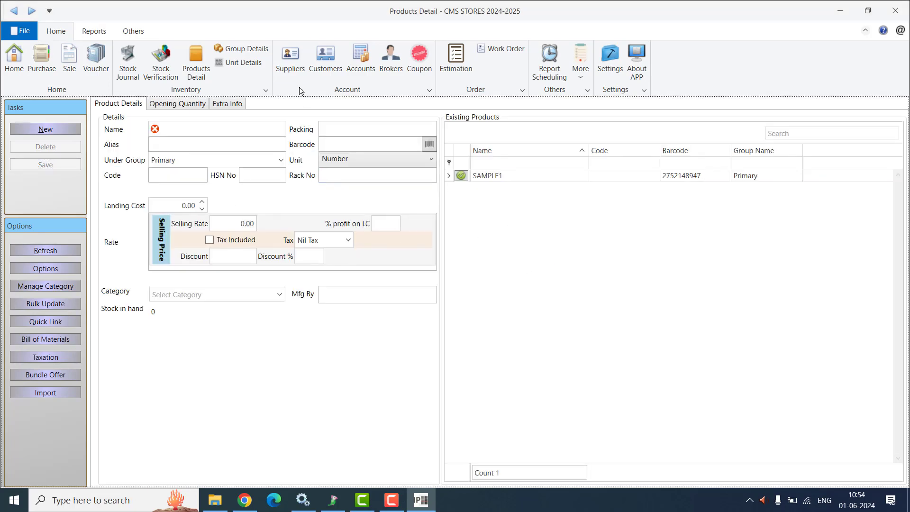
- Save supplier Supplier1 with bill-wise balance, then close the supplier and Products Detail windows
{"action": "left_click", "coordinate": [290, 60]}
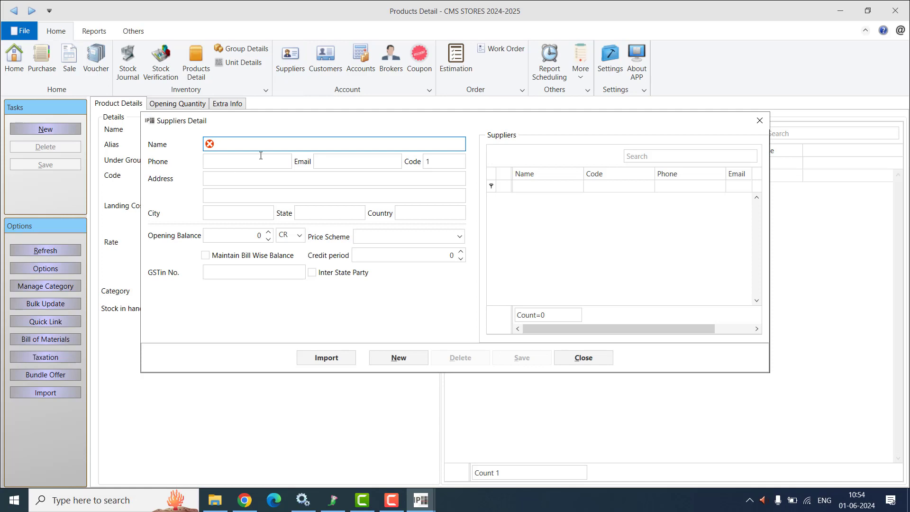
{"action": "type", "text": "Suppli"}
{"action": "type", "text": "er1"}
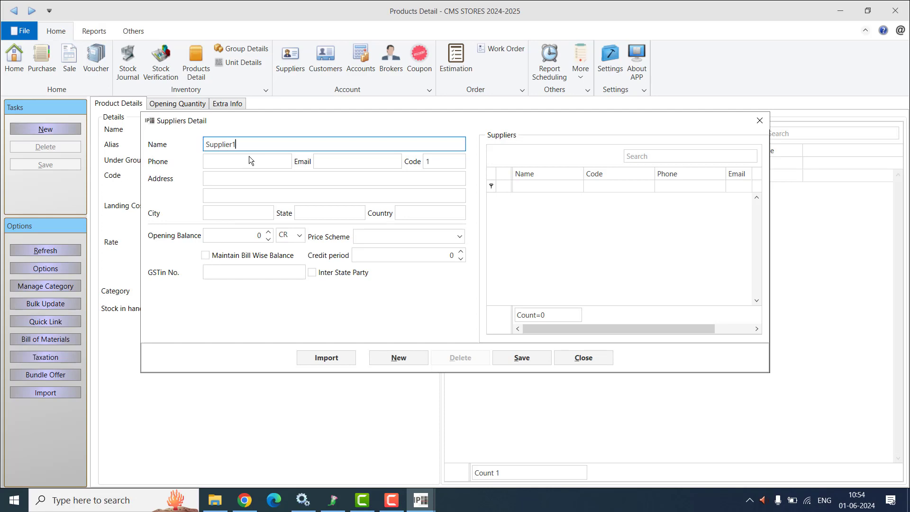
{"action": "left_click", "coordinate": [206, 256]}
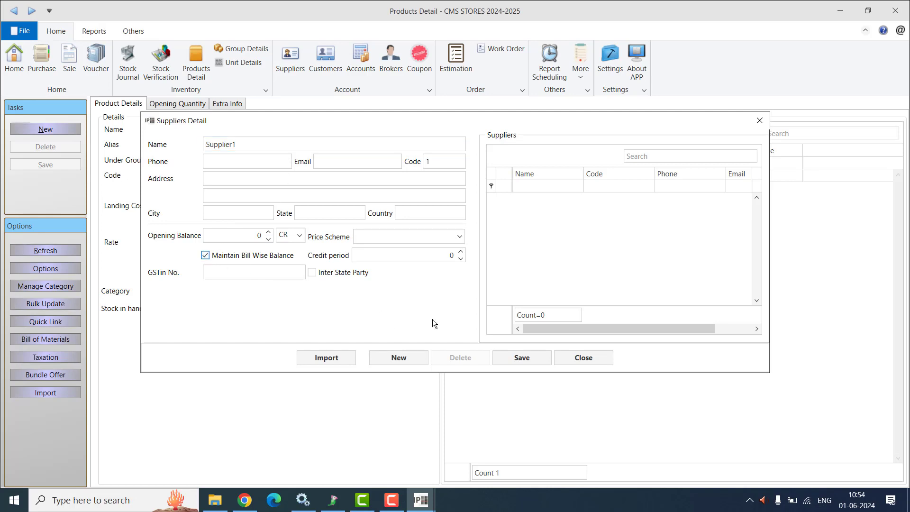
{"action": "left_click", "coordinate": [522, 358]}
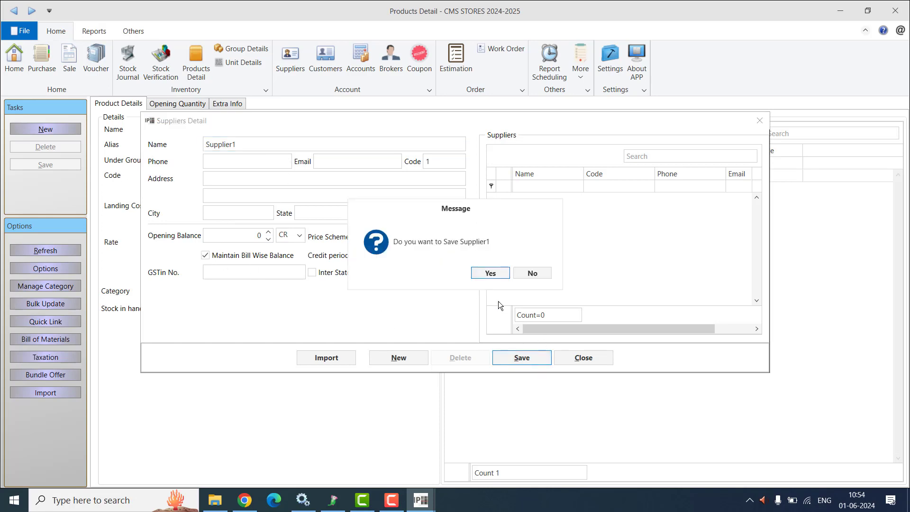
{"action": "left_click", "coordinate": [490, 273]}
{"action": "left_click", "coordinate": [532, 265]}
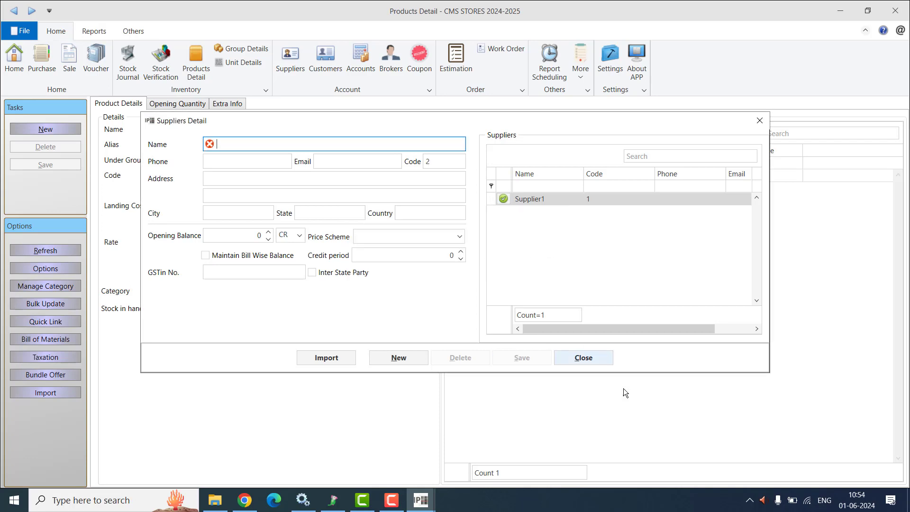
{"action": "left_click", "coordinate": [583, 357]}
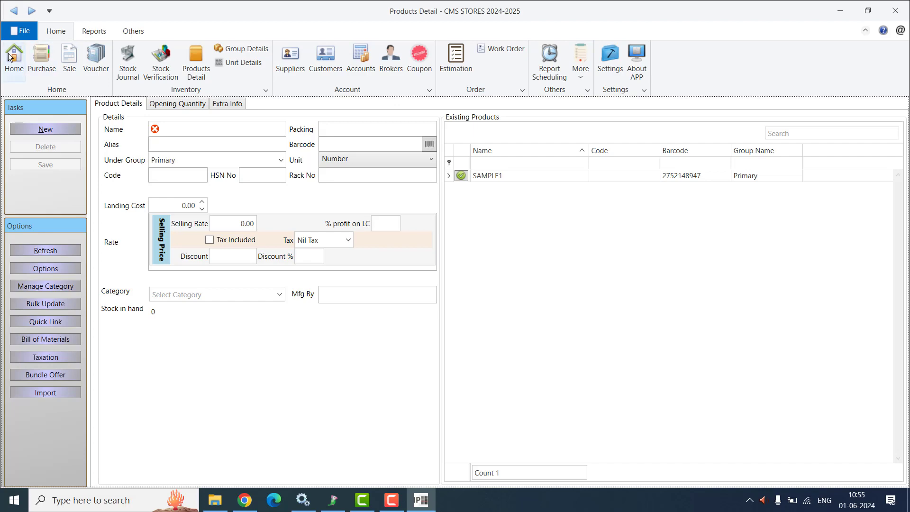
{"action": "key", "text": "Escape"}
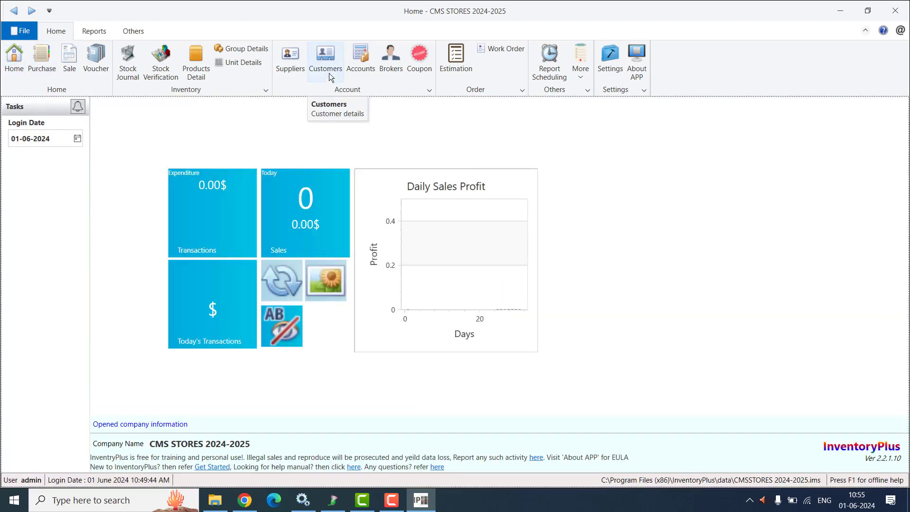
- Add customer Customer1 with Maintain Bill Wise Balance ticked, then close the customer form
{"action": "left_click", "coordinate": [326, 61]}
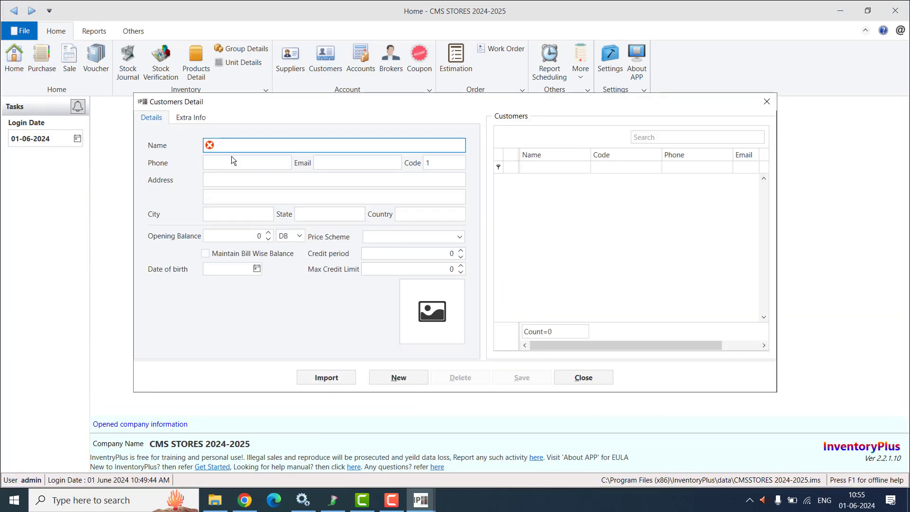
{"action": "type", "text": "Customer1"}
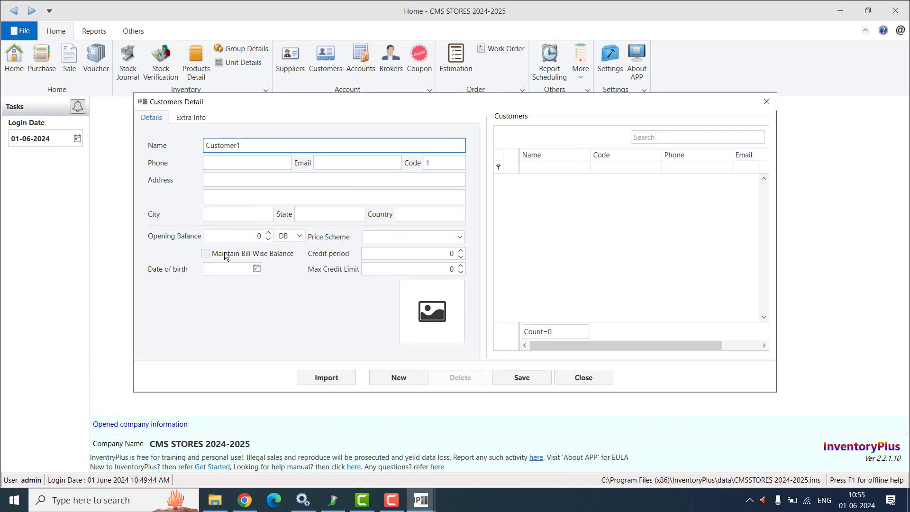
{"action": "left_click", "coordinate": [206, 253]}
{"action": "left_click", "coordinate": [528, 378]}
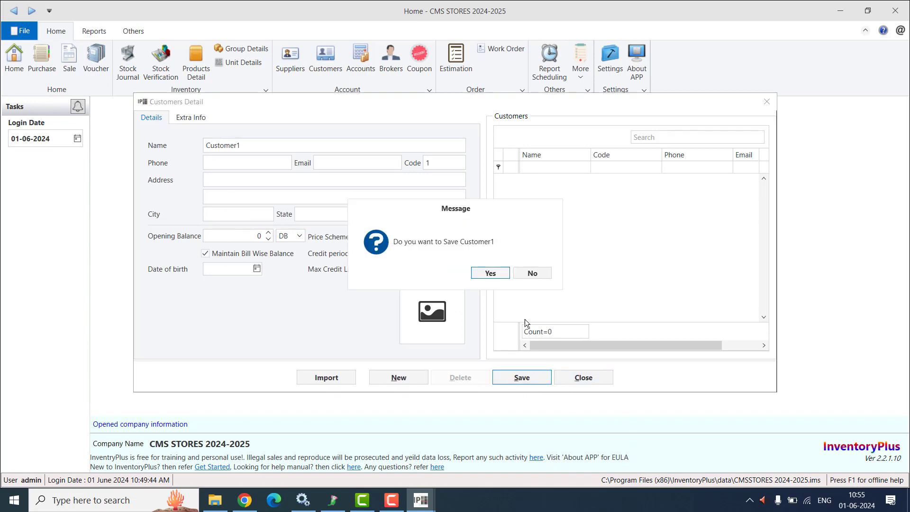
{"action": "left_click", "coordinate": [490, 273]}
{"action": "left_click", "coordinate": [532, 266]}
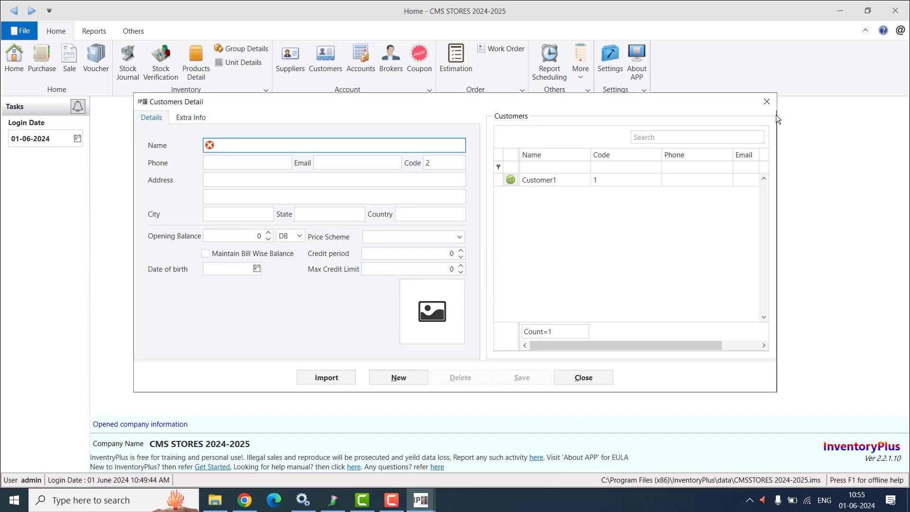
{"action": "left_click", "coordinate": [767, 101]}
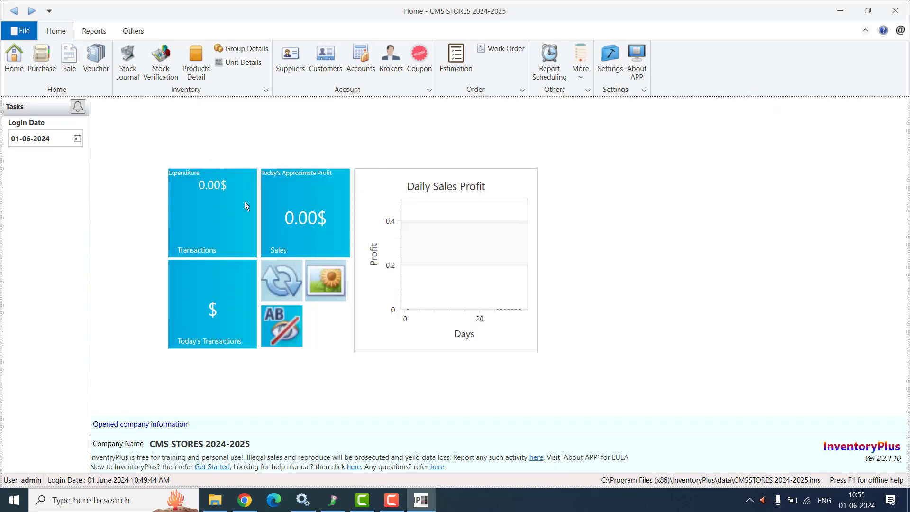
- Record purchase invoice 4526 from Supplier1 for 10 SAMPLE1, net 1,120.00, and save it
{"action": "left_click", "coordinate": [42, 61]}
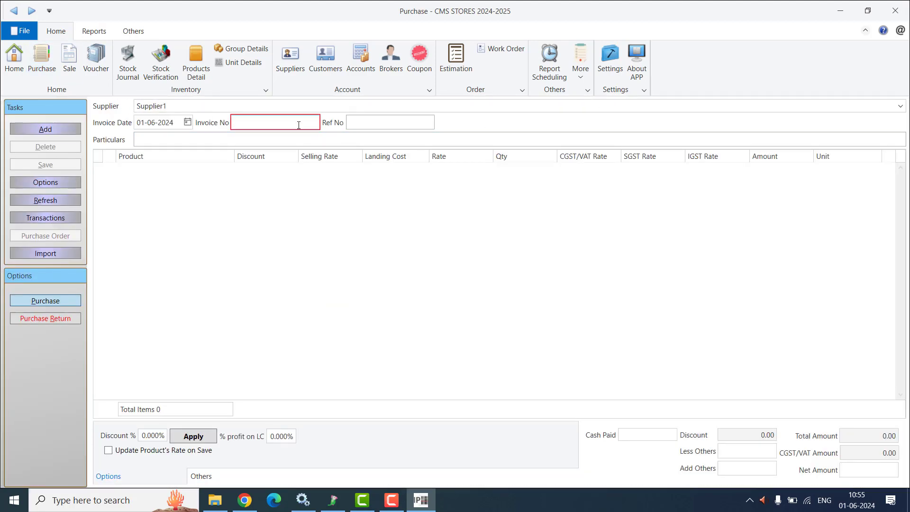
{"action": "type", "text": "4526"}
{"action": "left_click", "coordinate": [45, 129]}
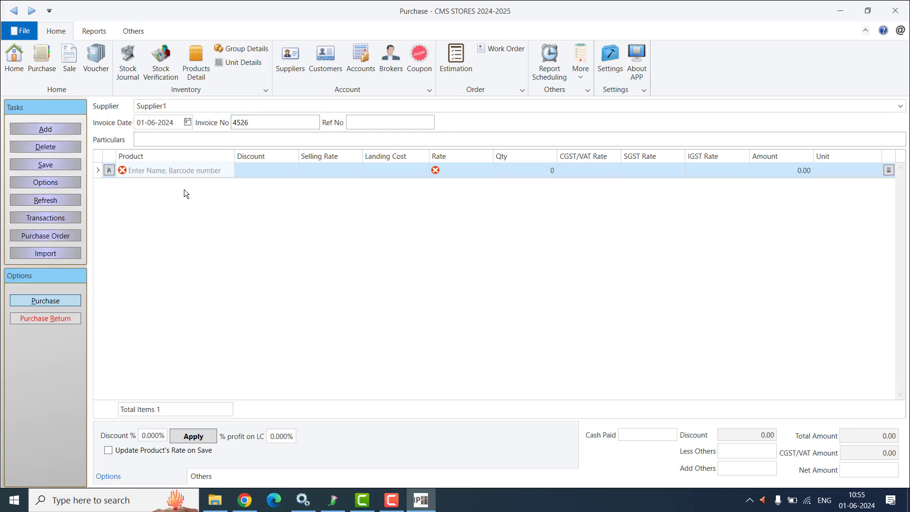
{"action": "left_click", "coordinate": [45, 129]}
{"action": "type", "text": "SAMPLE1"}
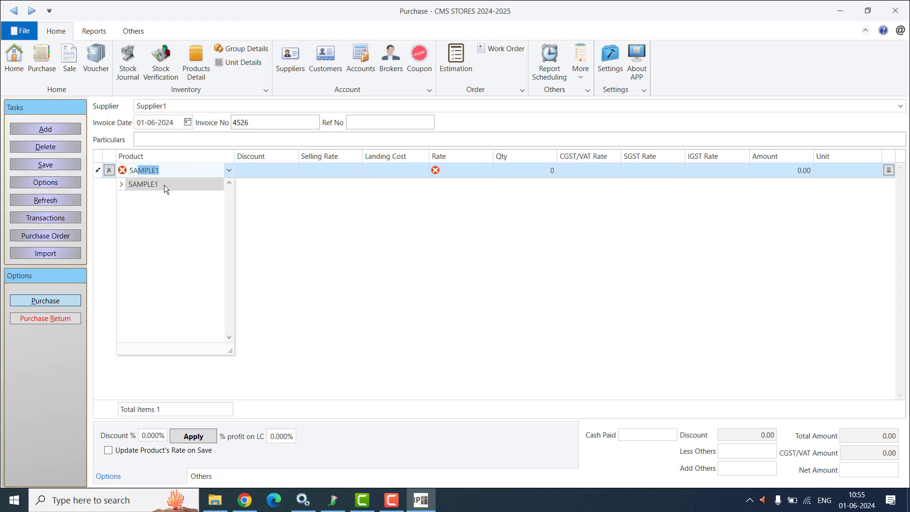
{"action": "left_click", "coordinate": [164, 186]}
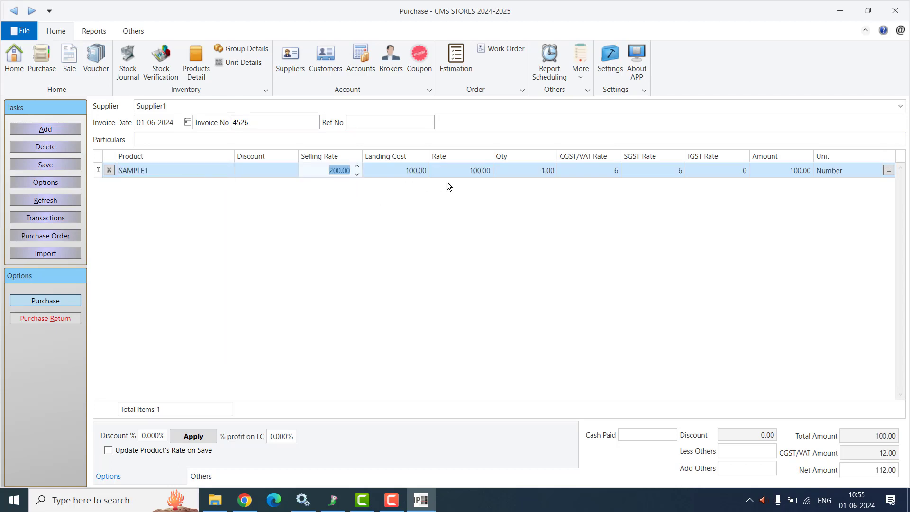
{"action": "left_click", "coordinate": [537, 170]}
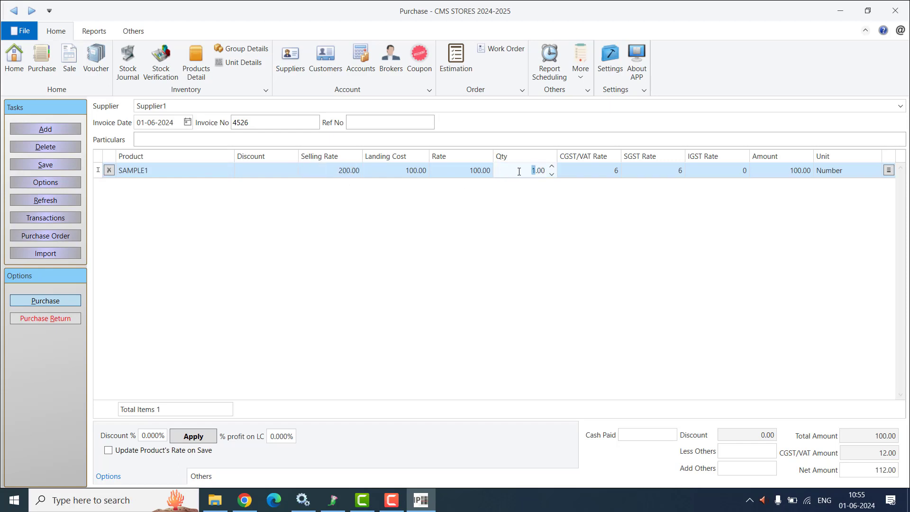
{"action": "type", "text": "10"}
{"action": "key", "text": "Return"}
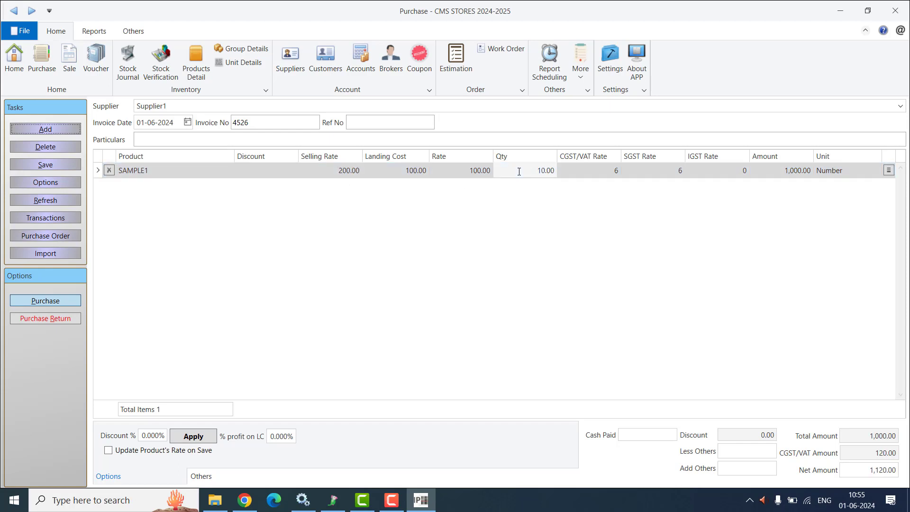
{"action": "left_click", "coordinate": [45, 165]}
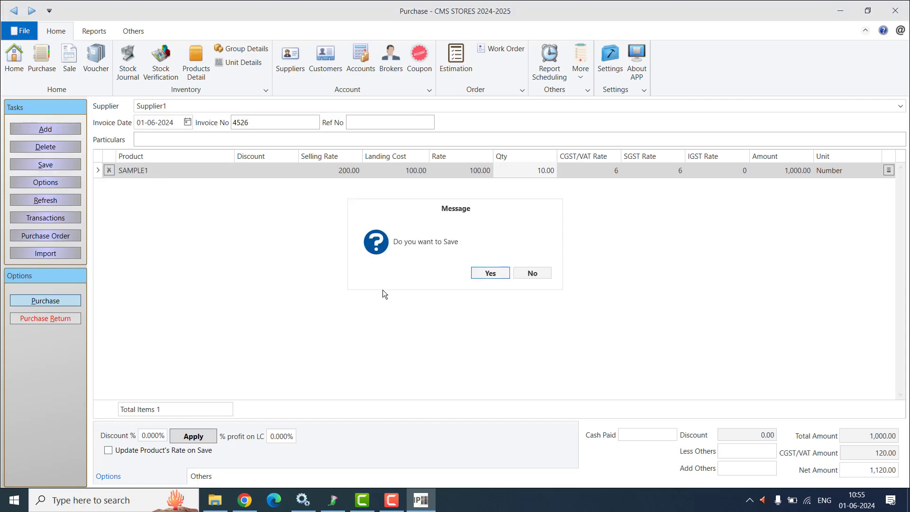
{"action": "left_click", "coordinate": [492, 273]}
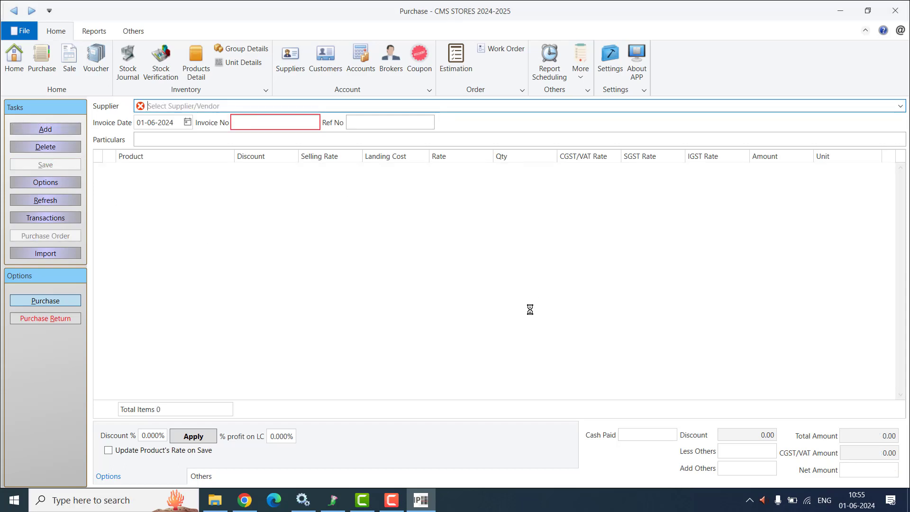
- Extract the Stock Book report: SAMPLE1 opening 10, purchased 10, closing 20
{"action": "left_click", "coordinate": [89, 30]}
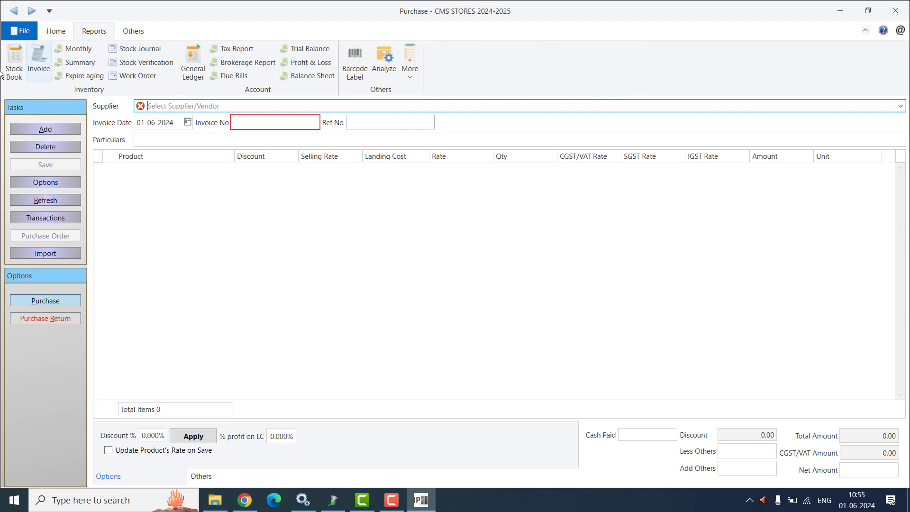
{"action": "left_click", "coordinate": [15, 64]}
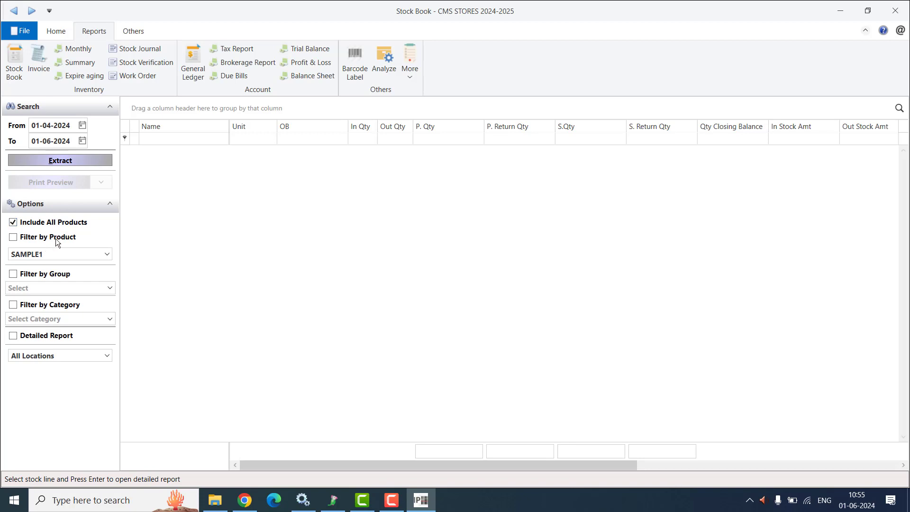
{"action": "left_click", "coordinate": [57, 163]}
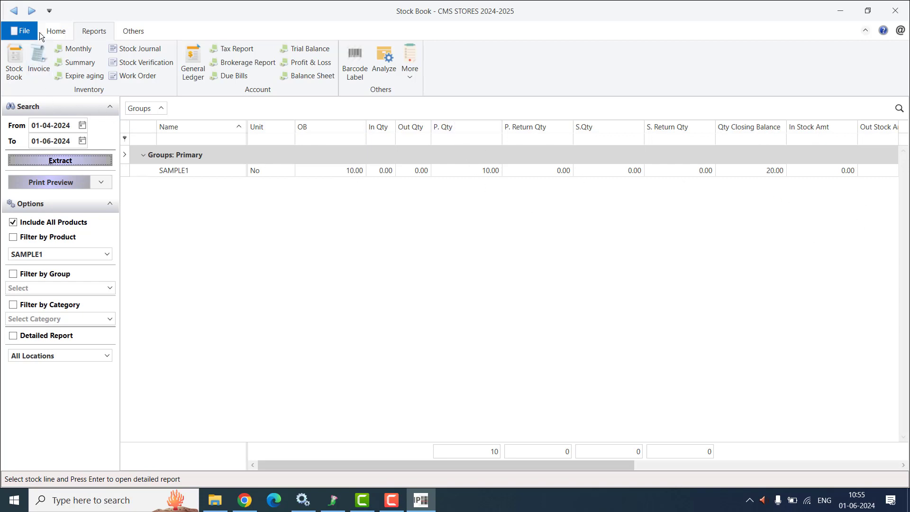
{"action": "left_click", "coordinate": [52, 32]}
- Start a sales bill with SAMPLE1 and raise its quantity to 3
{"action": "left_click", "coordinate": [72, 67]}
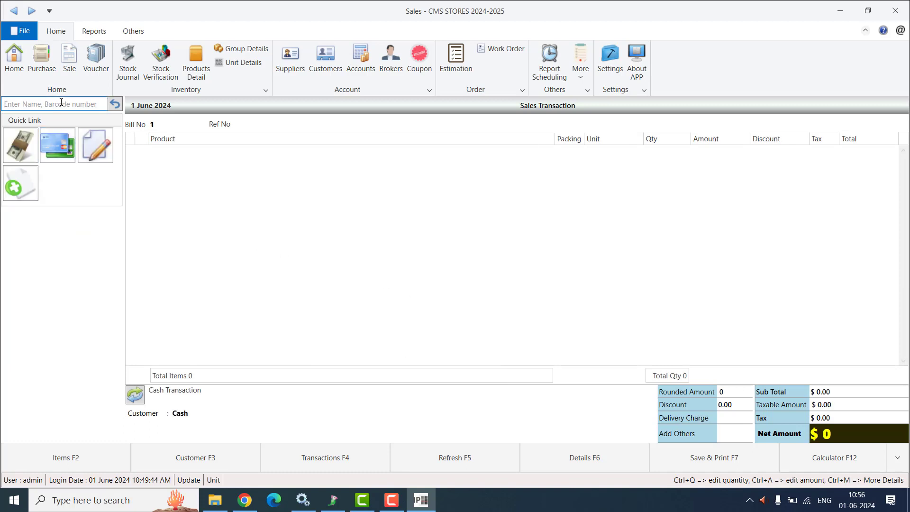
{"action": "type", "text": "SAMPLE1"}
{"action": "key", "text": "Down"}
{"action": "key", "text": "Return"}
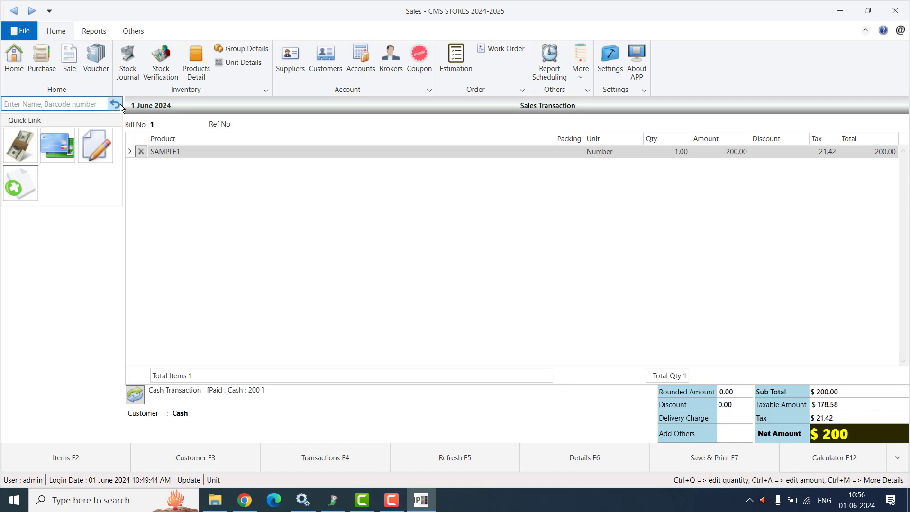
{"action": "left_click", "coordinate": [116, 104]}
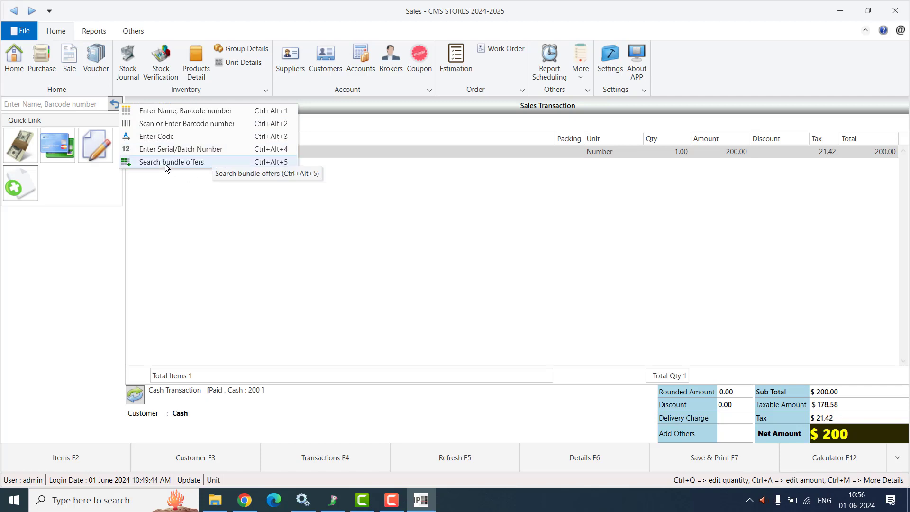
{"action": "left_click", "coordinate": [90, 104]}
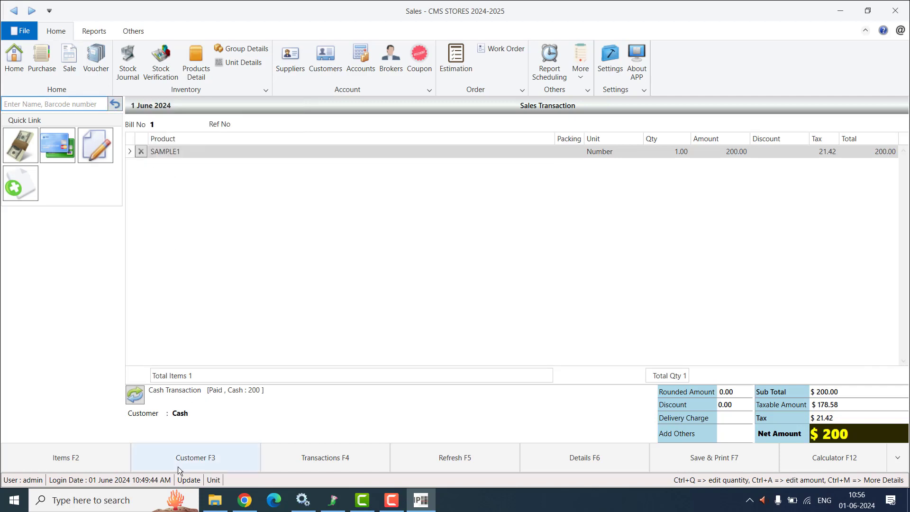
{"action": "left_click", "coordinate": [685, 152]}
{"action": "left_click", "coordinate": [688, 149]}
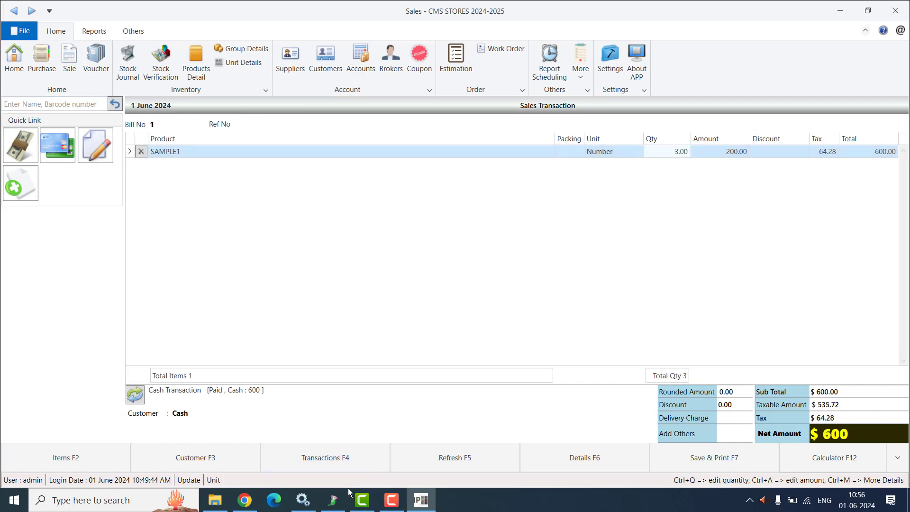
- Bill the sale to Customer1 using the customer search
{"action": "left_click", "coordinate": [224, 454]}
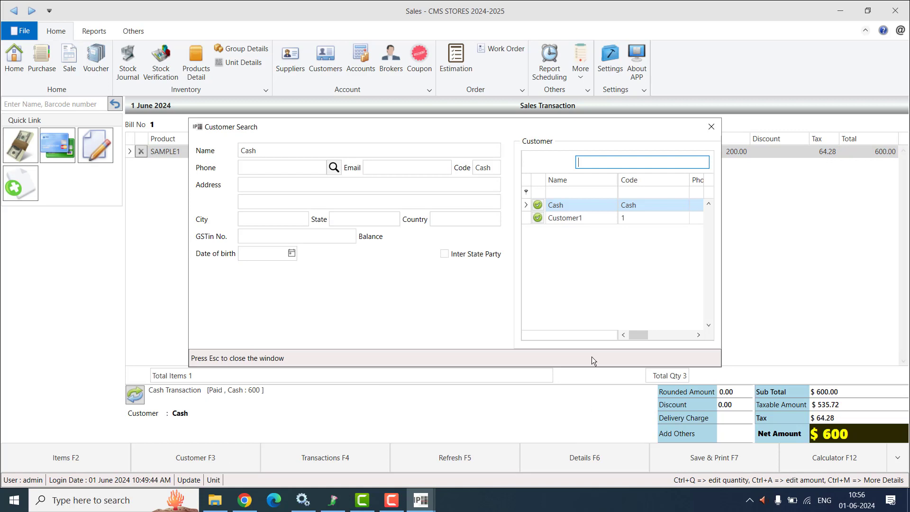
{"action": "left_click", "coordinate": [534, 218]}
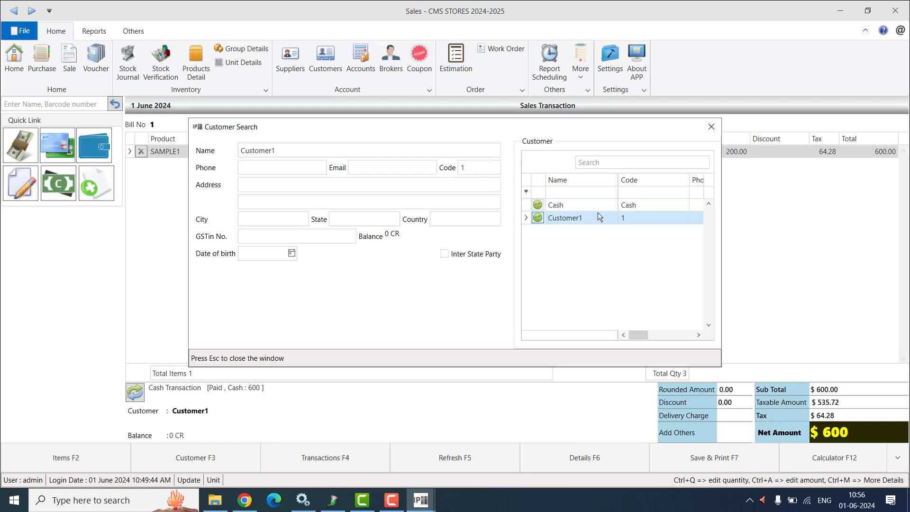
{"action": "left_click", "coordinate": [709, 127]}
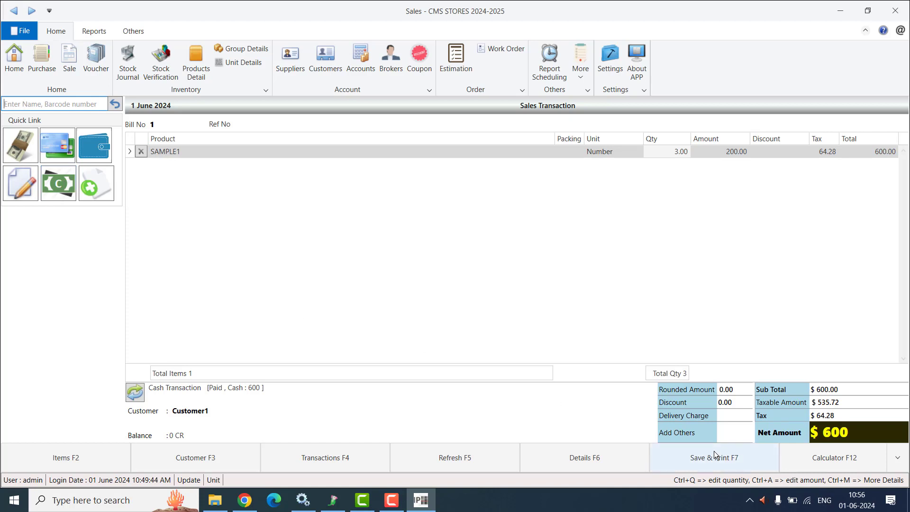
- Save and print the Customer1 bill, close its preview, and check the company report settings
{"action": "left_click", "coordinate": [704, 462]}
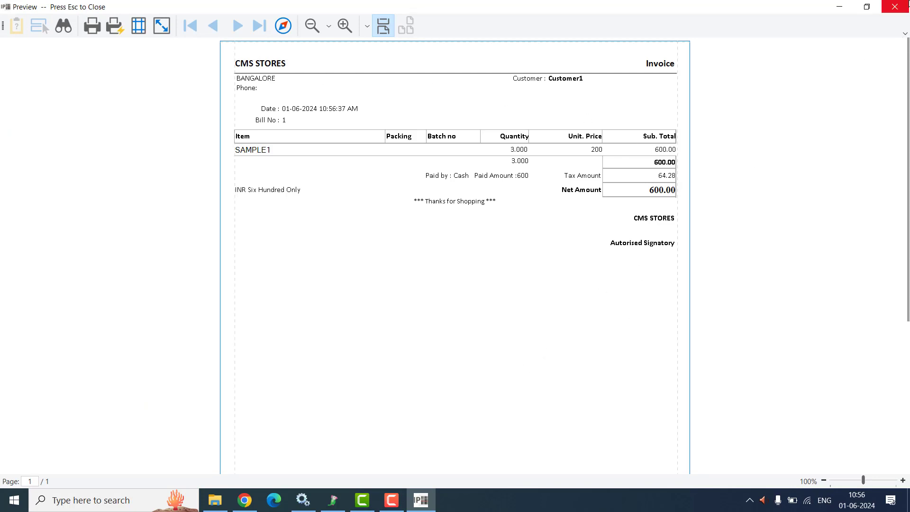
{"action": "left_click", "coordinate": [895, 6]}
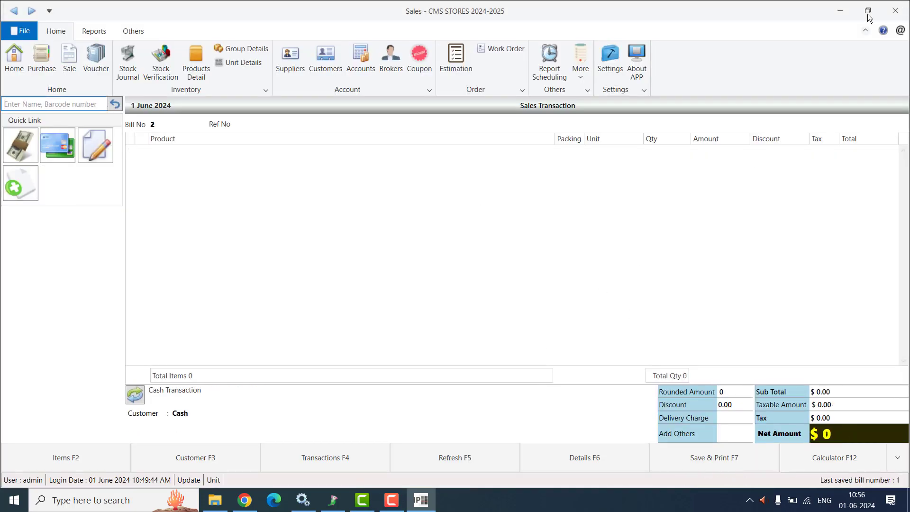
{"action": "left_click", "coordinate": [606, 74]}
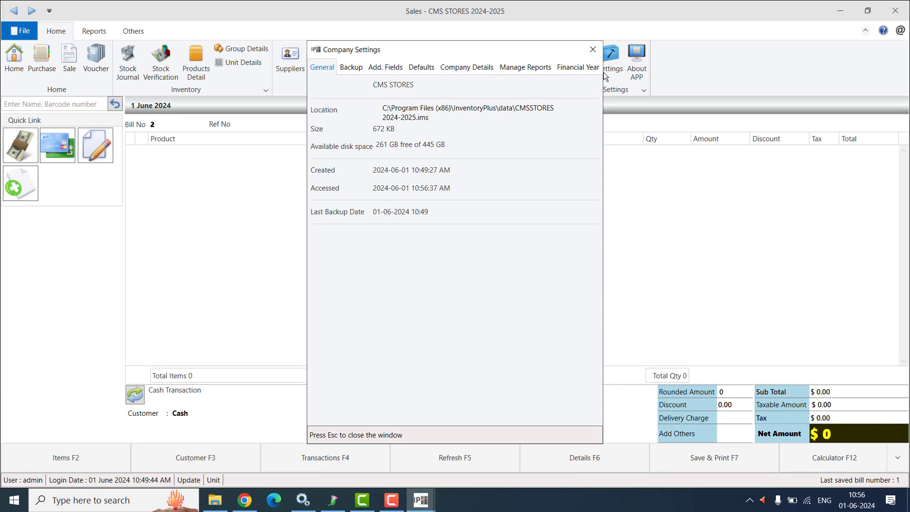
{"action": "left_click", "coordinate": [525, 66]}
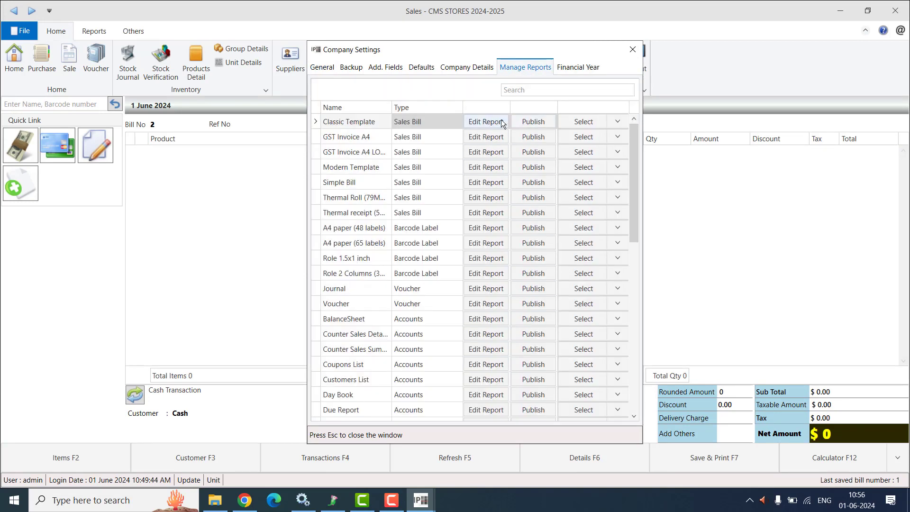
{"action": "left_click", "coordinate": [633, 48]}
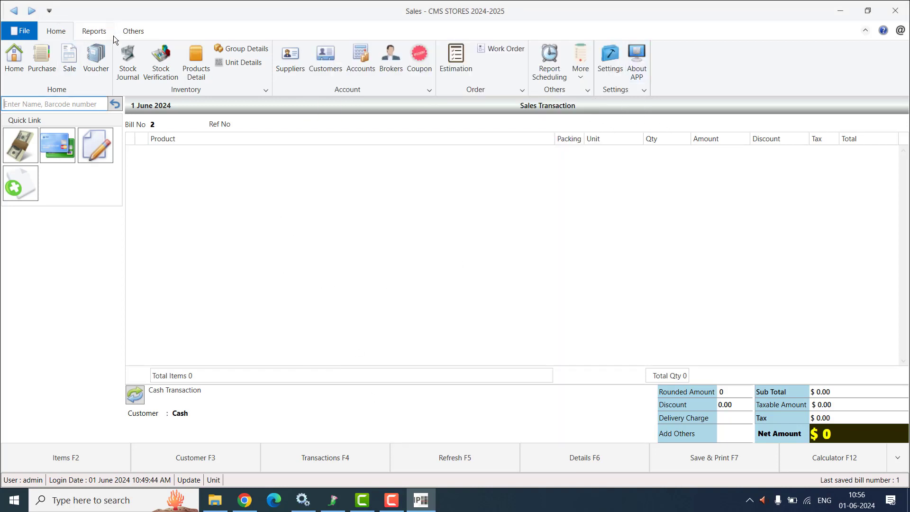
- Extract the Stock Book, then the Invoice details report listing bills 4526 and 1
{"action": "left_click", "coordinate": [94, 30]}
{"action": "left_click", "coordinate": [14, 71]}
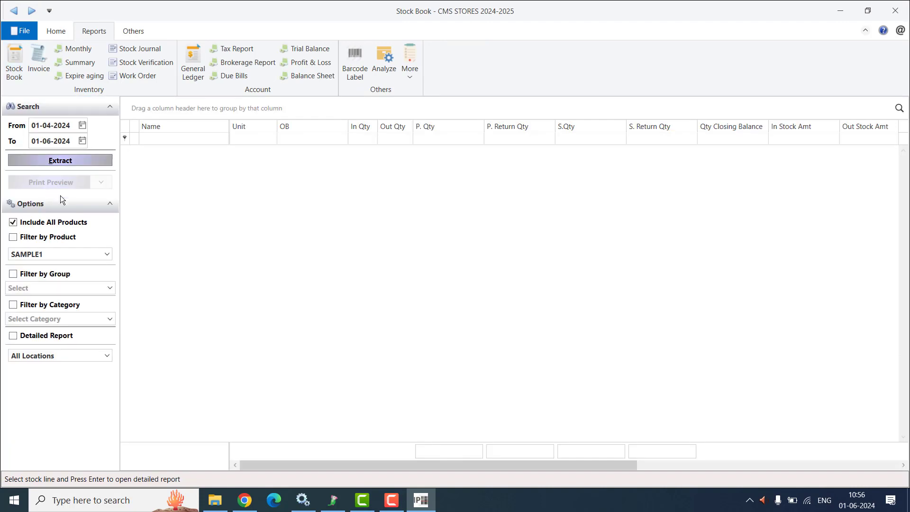
{"action": "left_click", "coordinate": [60, 159]}
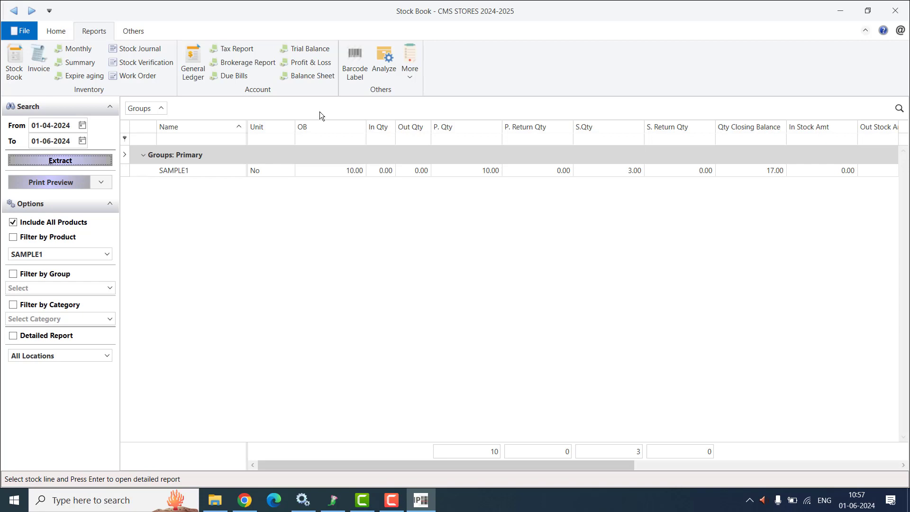
{"action": "left_click", "coordinate": [38, 62]}
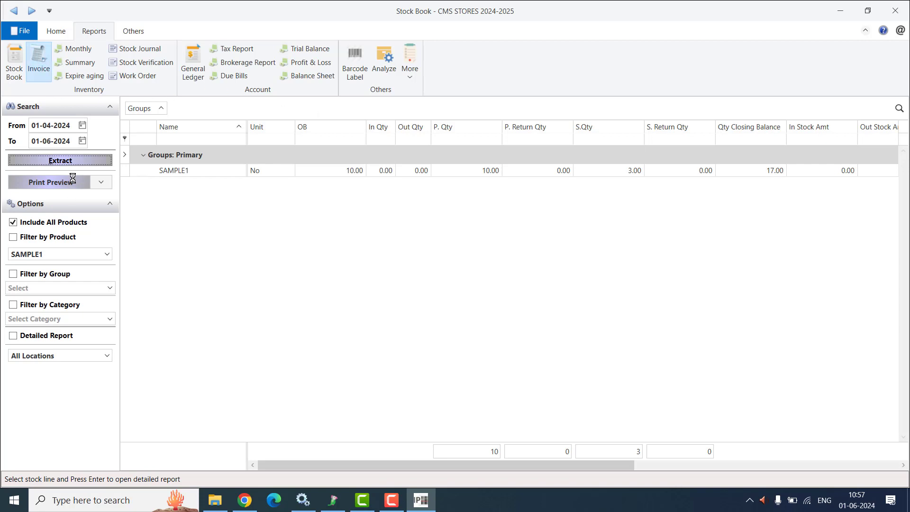
{"action": "left_click", "coordinate": [82, 164]}
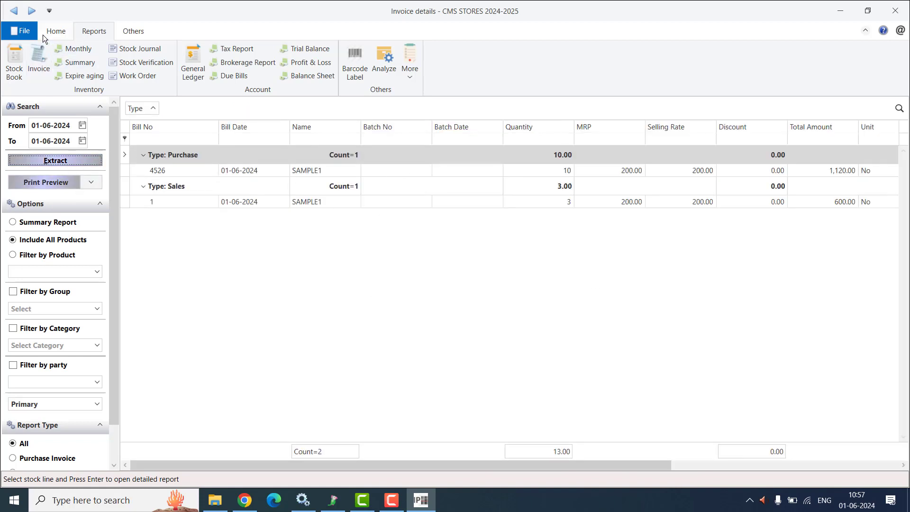
- Extract the General Ledger and the summary Tax Report
{"action": "left_click", "coordinate": [195, 80]}
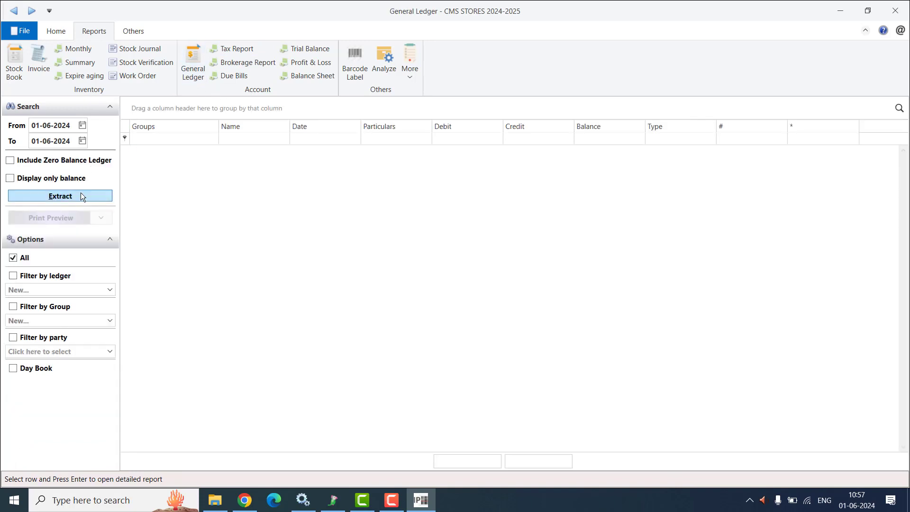
{"action": "left_click", "coordinate": [81, 193]}
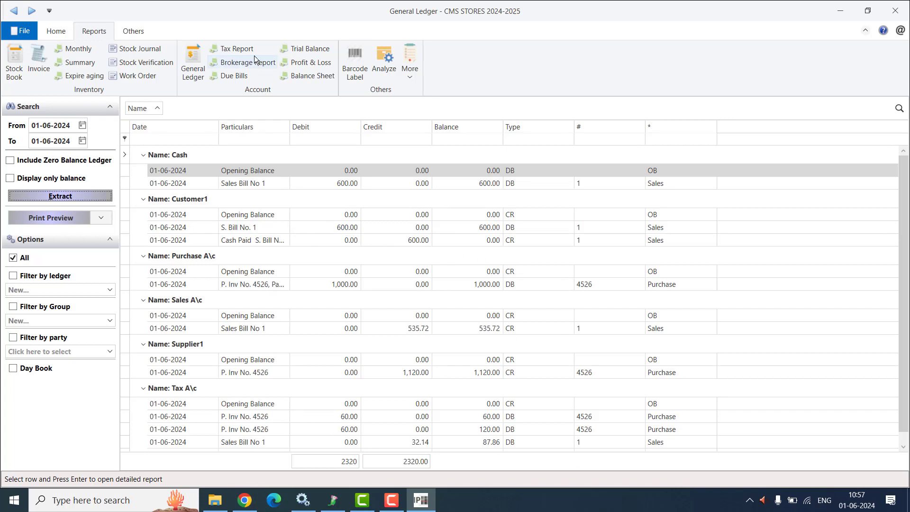
{"action": "left_click", "coordinate": [236, 48]}
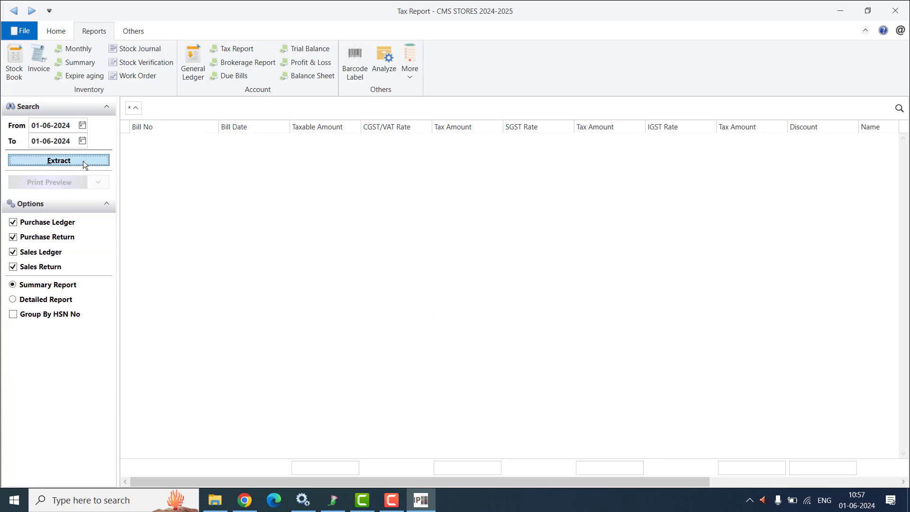
{"action": "left_click", "coordinate": [84, 161]}
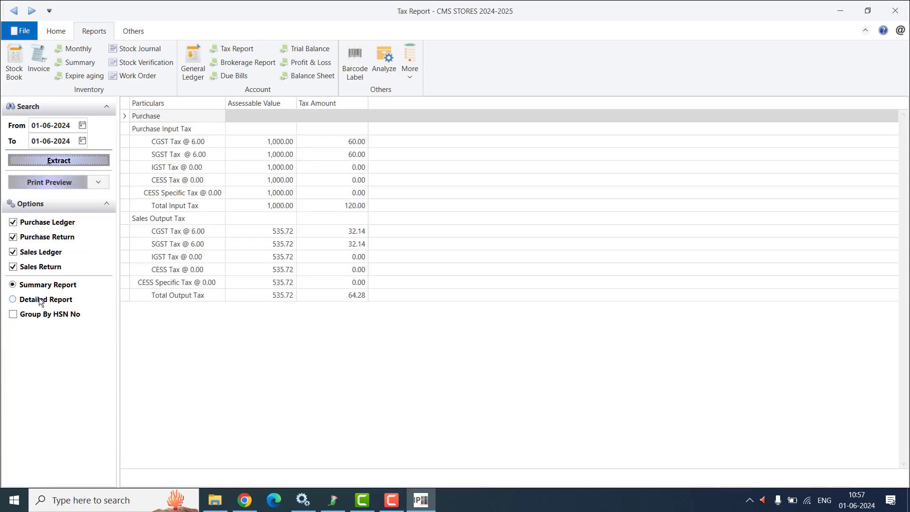
- Extract the detailed Tax Report and the Trial Balance (2,655.72 debit, 1,655.72 credit)
{"action": "left_click", "coordinate": [41, 301]}
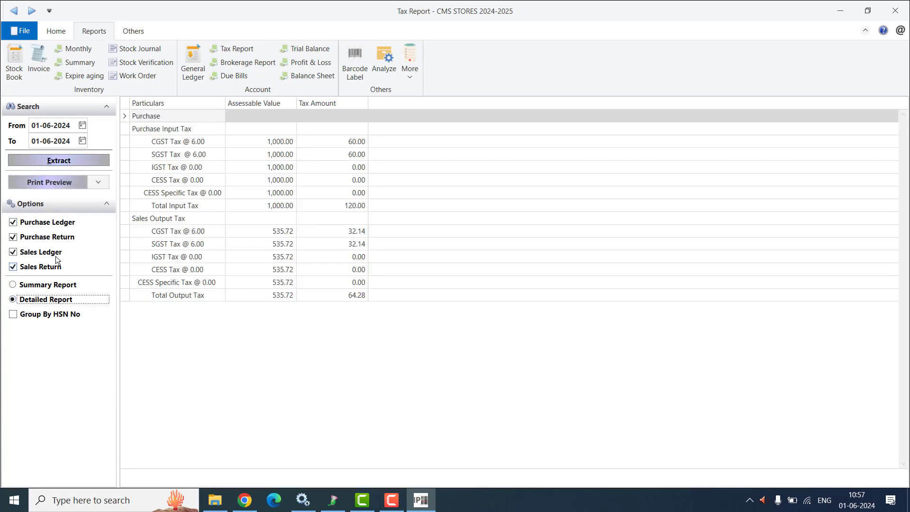
{"action": "left_click", "coordinate": [65, 162]}
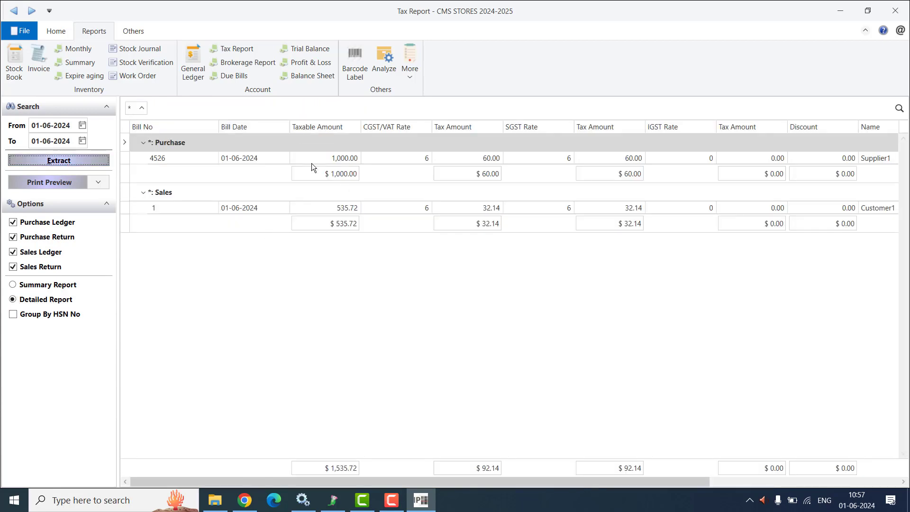
{"action": "left_click", "coordinate": [306, 50]}
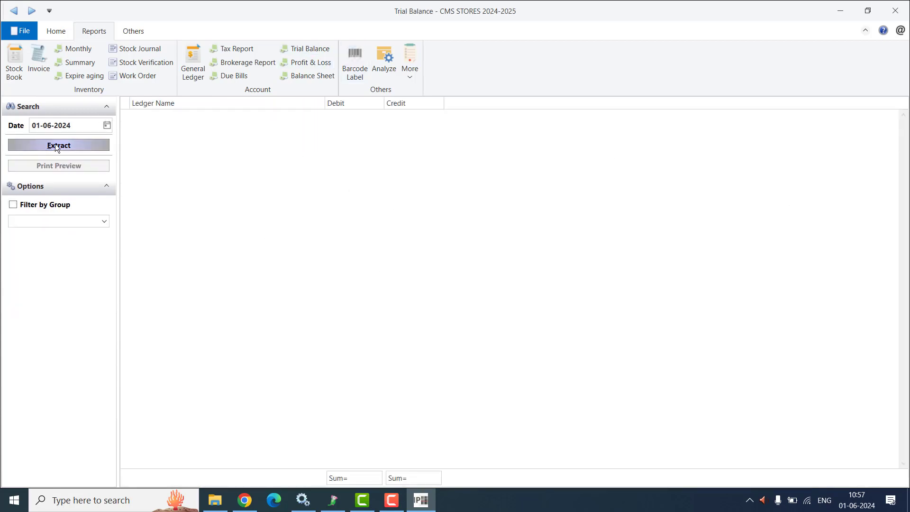
{"action": "left_click", "coordinate": [50, 145]}
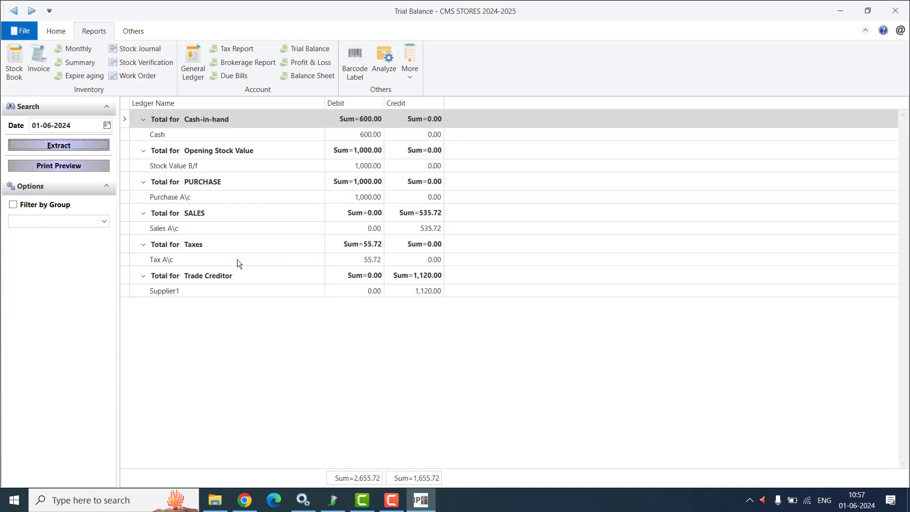
- Recall Customer1's sales bill 1, delete it, then go to purchase entry
{"action": "left_click", "coordinate": [53, 33]}
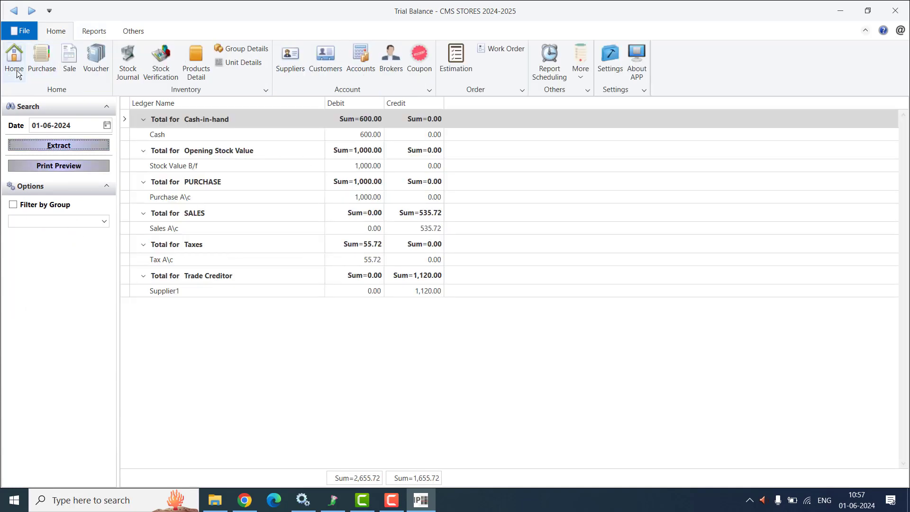
{"action": "left_click", "coordinate": [14, 61]}
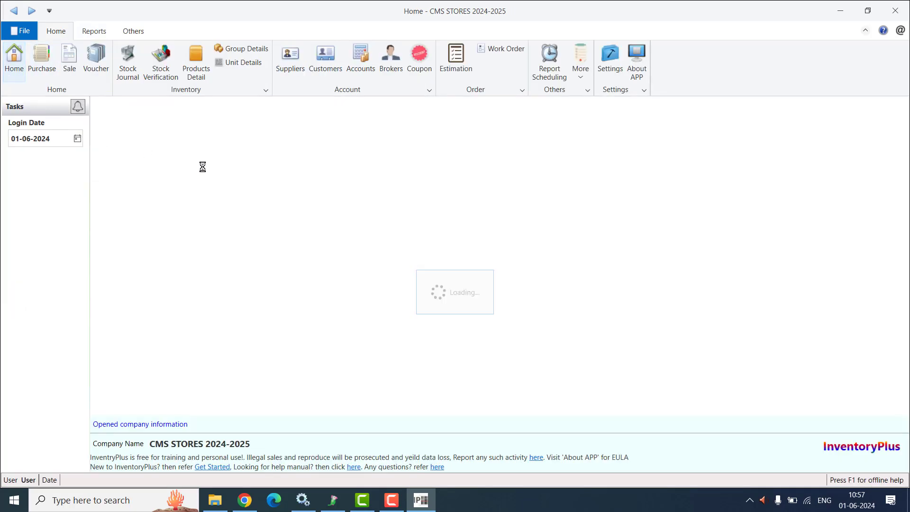
{"action": "left_click", "coordinate": [69, 68]}
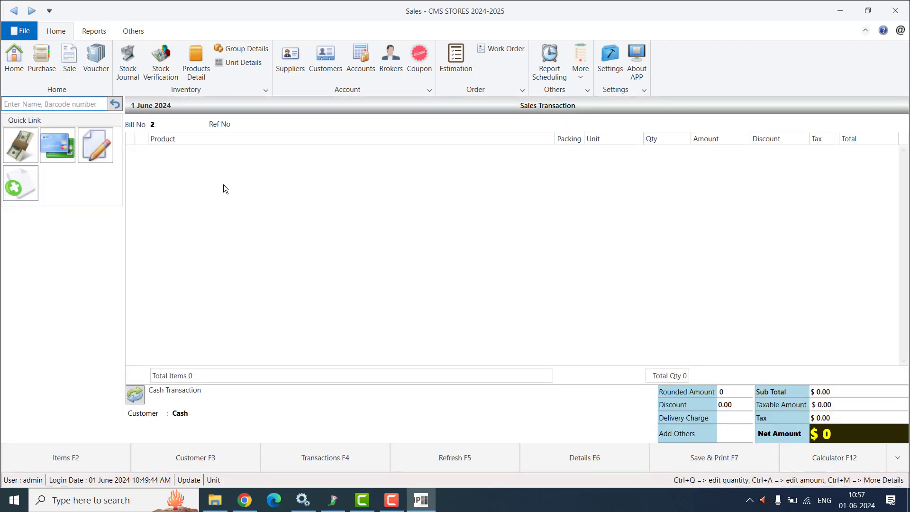
{"action": "left_click", "coordinate": [358, 453]}
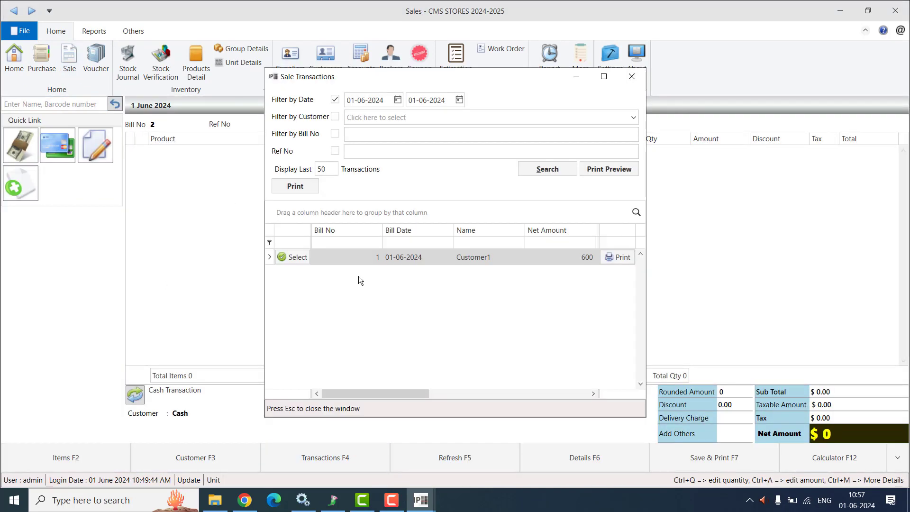
{"action": "left_click", "coordinate": [298, 257]}
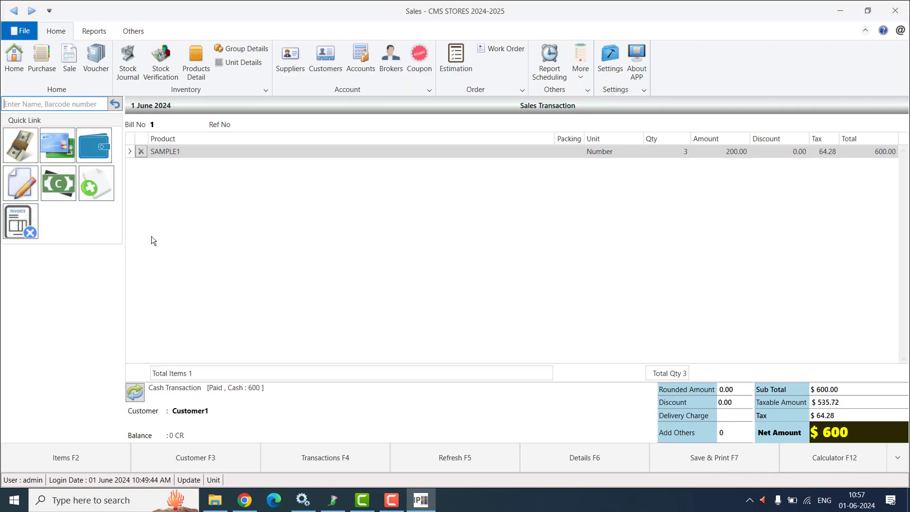
{"action": "left_click", "coordinate": [17, 226]}
{"action": "left_click", "coordinate": [496, 271]}
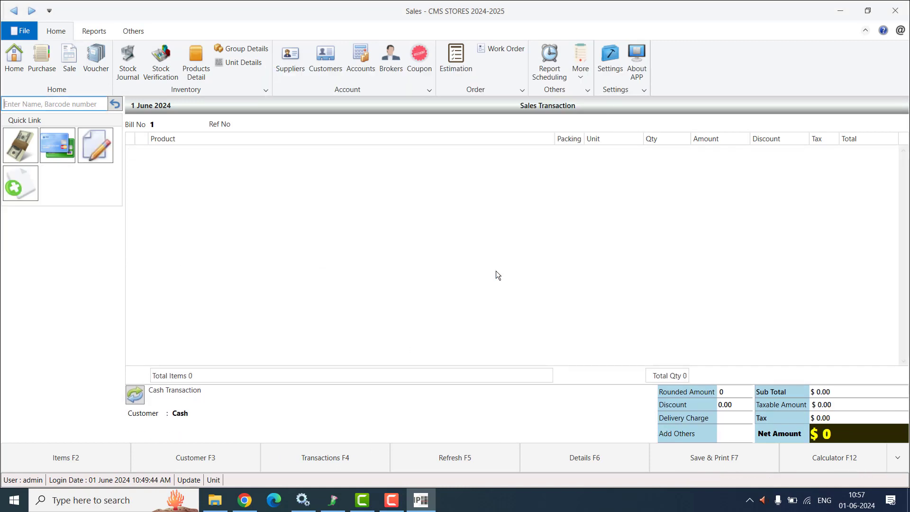
{"action": "left_click", "coordinate": [41, 61]}
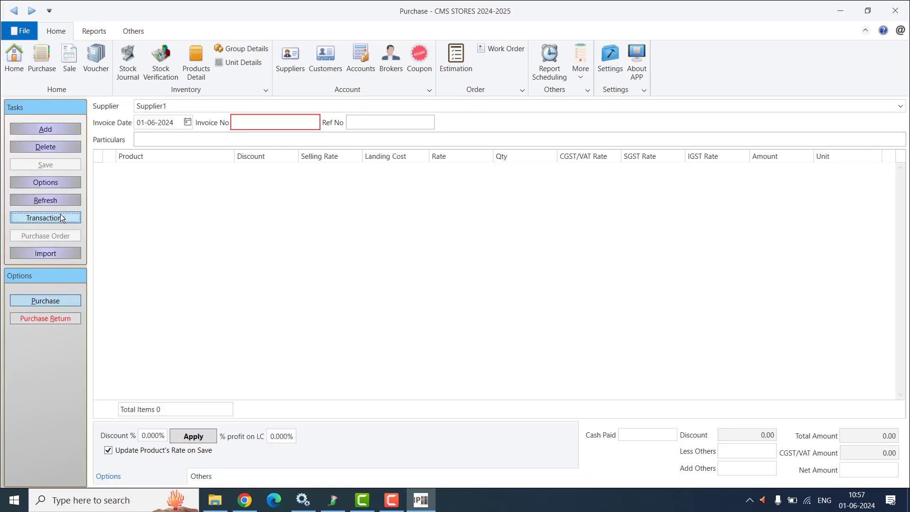
- Delete purchase invoice 4526 and return to the CMS STORES home dashboard
{"action": "left_click", "coordinate": [45, 217]}
{"action": "left_click", "coordinate": [277, 215]}
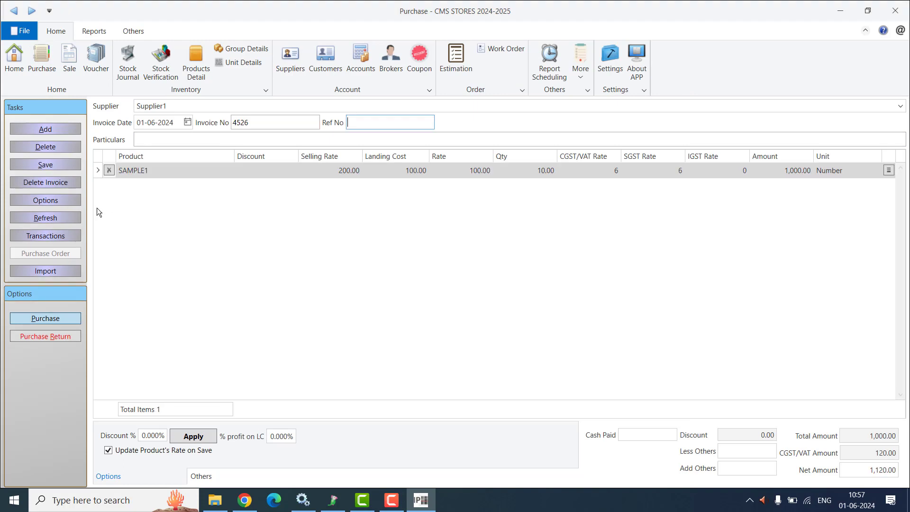
{"action": "left_click", "coordinate": [52, 183]}
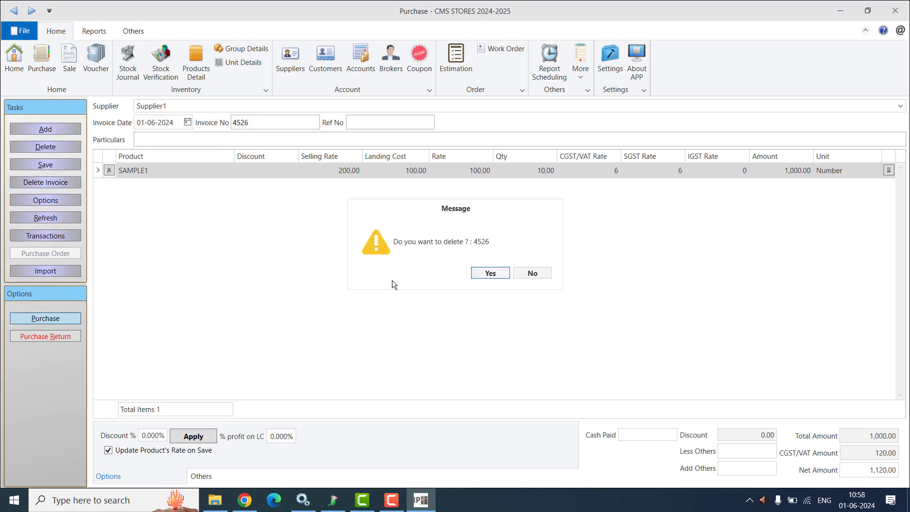
{"action": "left_click", "coordinate": [498, 271]}
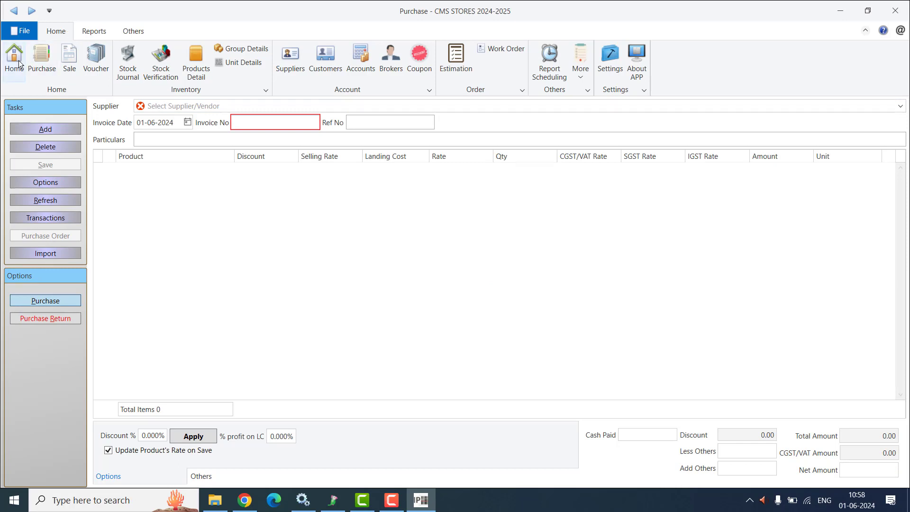
{"action": "left_click", "coordinate": [14, 59]}
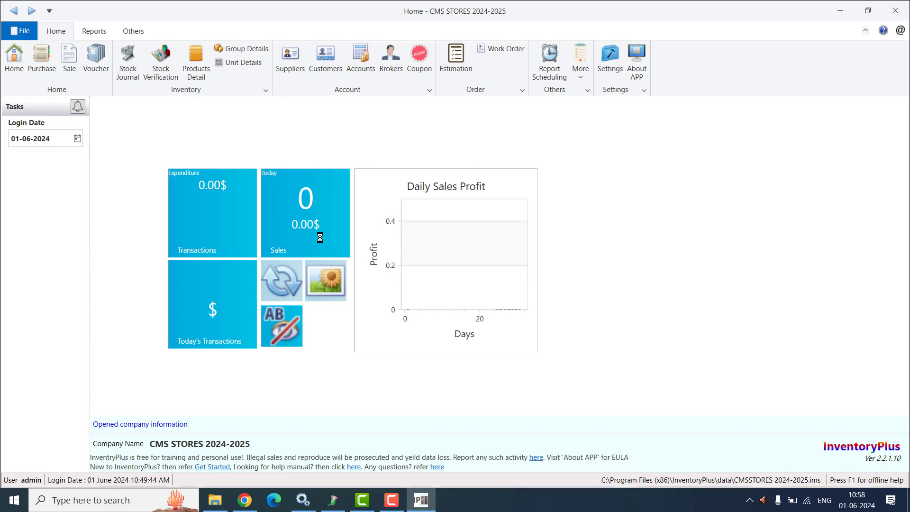
- Open the help manual from the ? icon and select Tutorials > Video Tutorials
{"action": "left_click", "coordinate": [884, 32]}
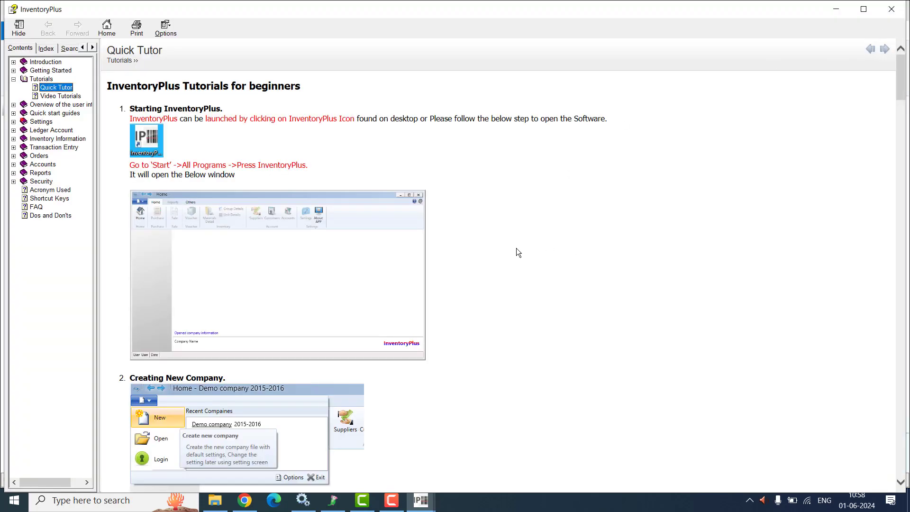
{"action": "left_click", "coordinate": [60, 95]}
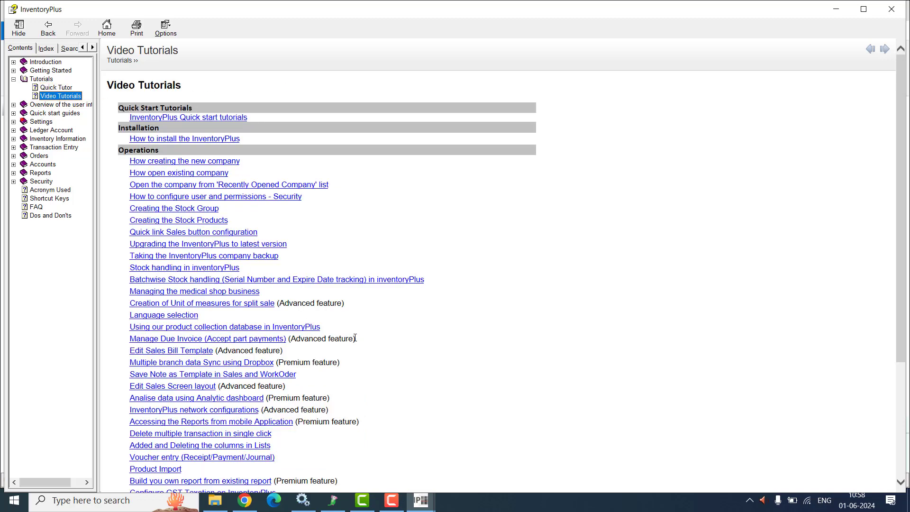